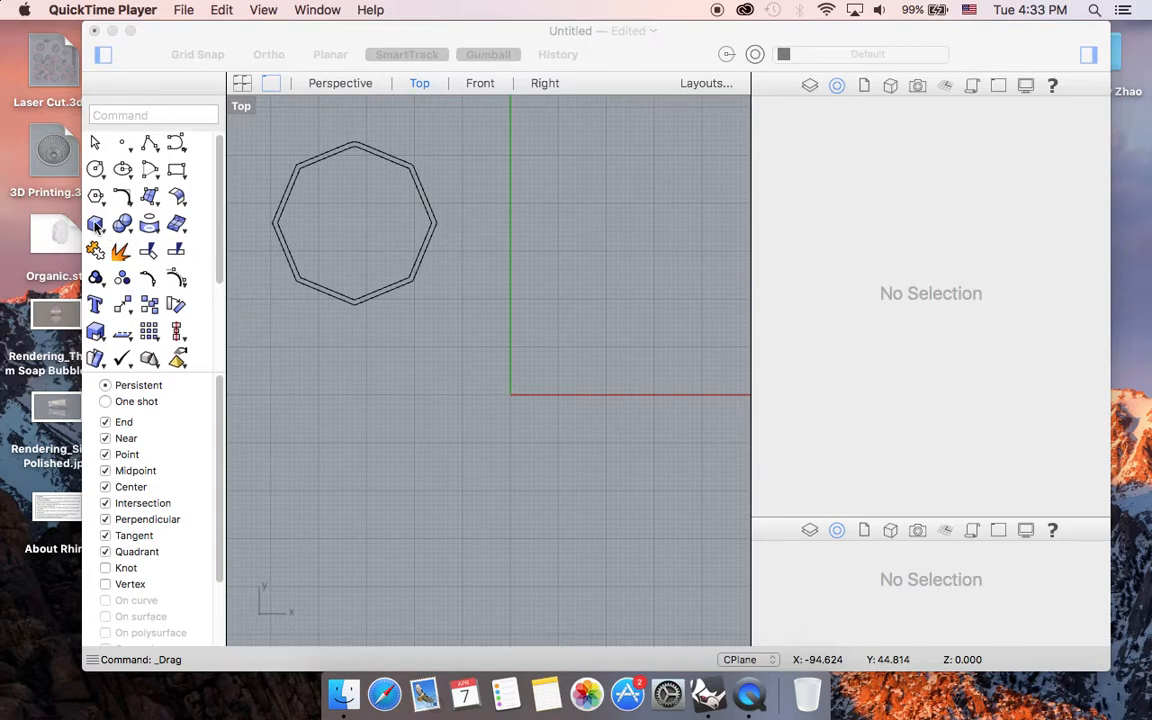
- Create a sphere centred on the origin with a diameter of about 54 units
click(184, 77)
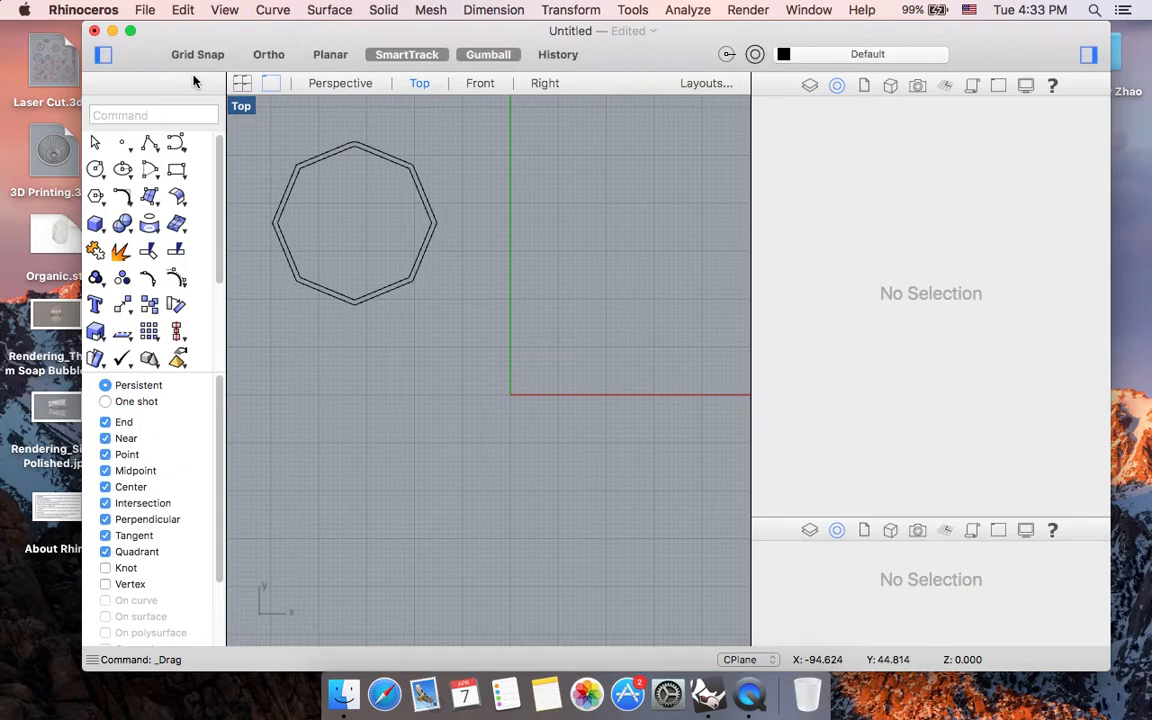
click(95, 228)
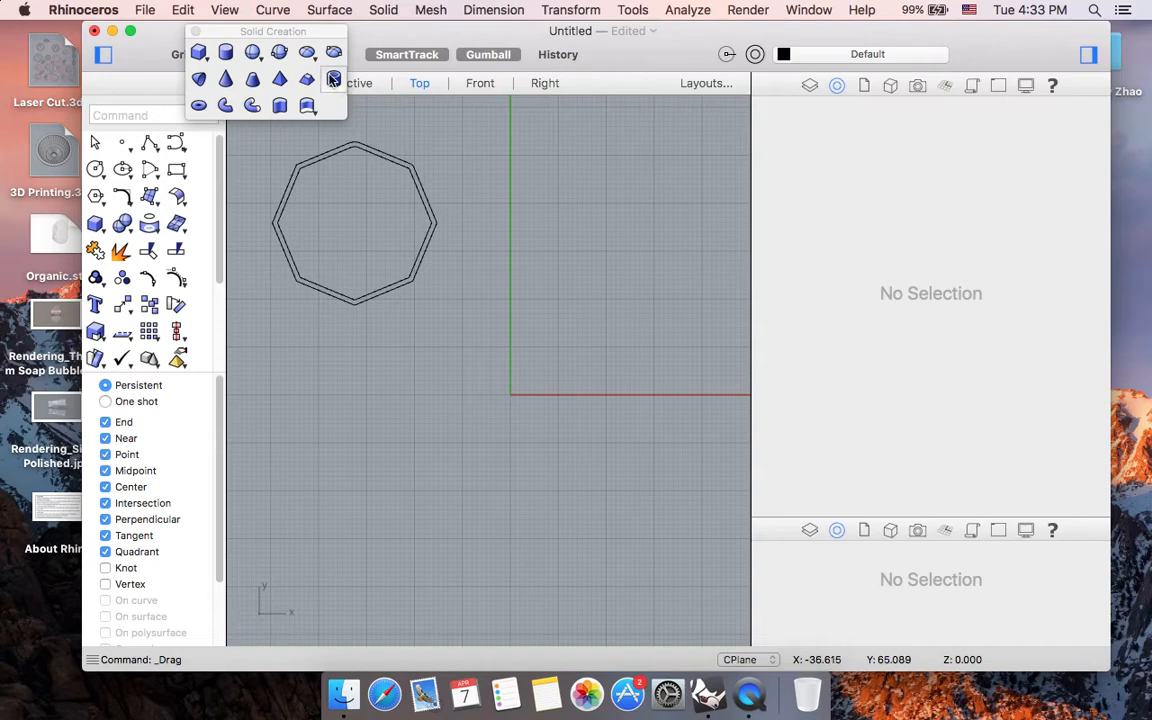
click(254, 55)
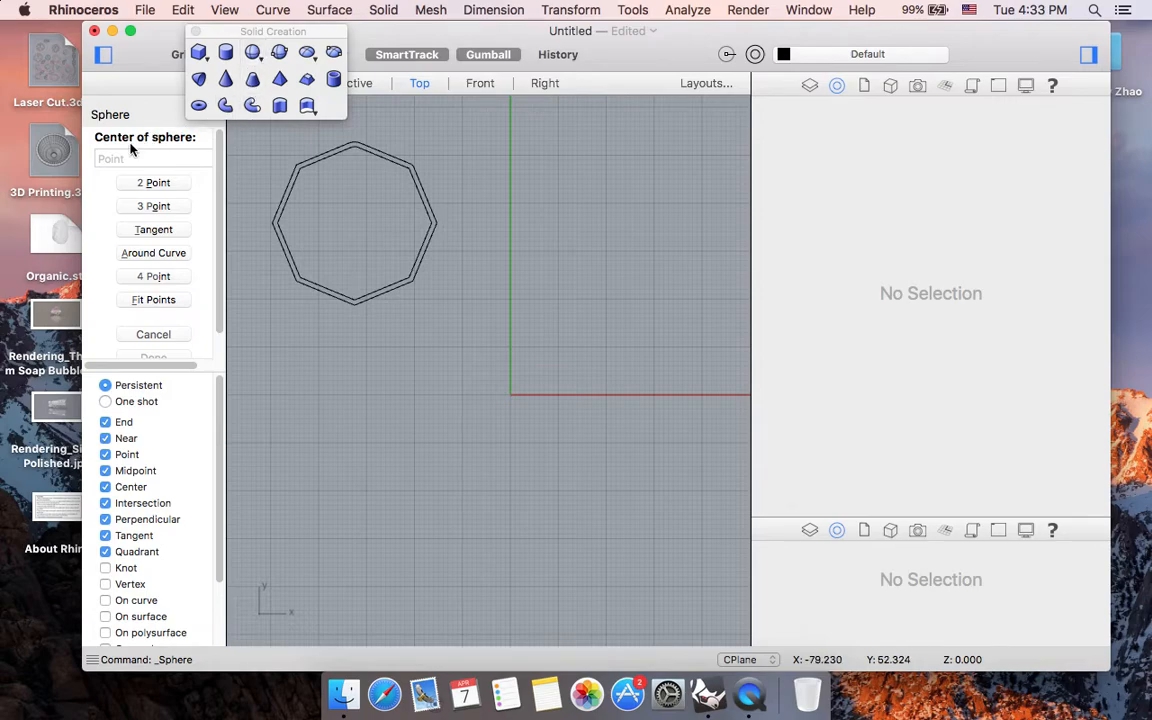
text(0)
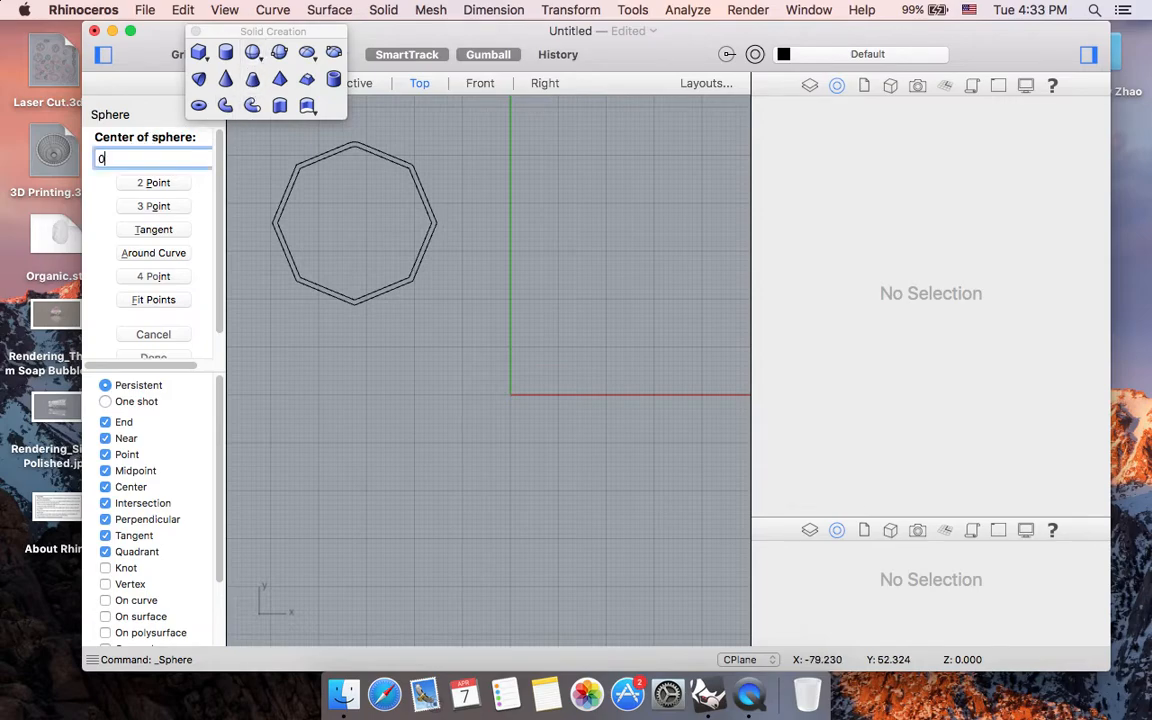
key(Return)
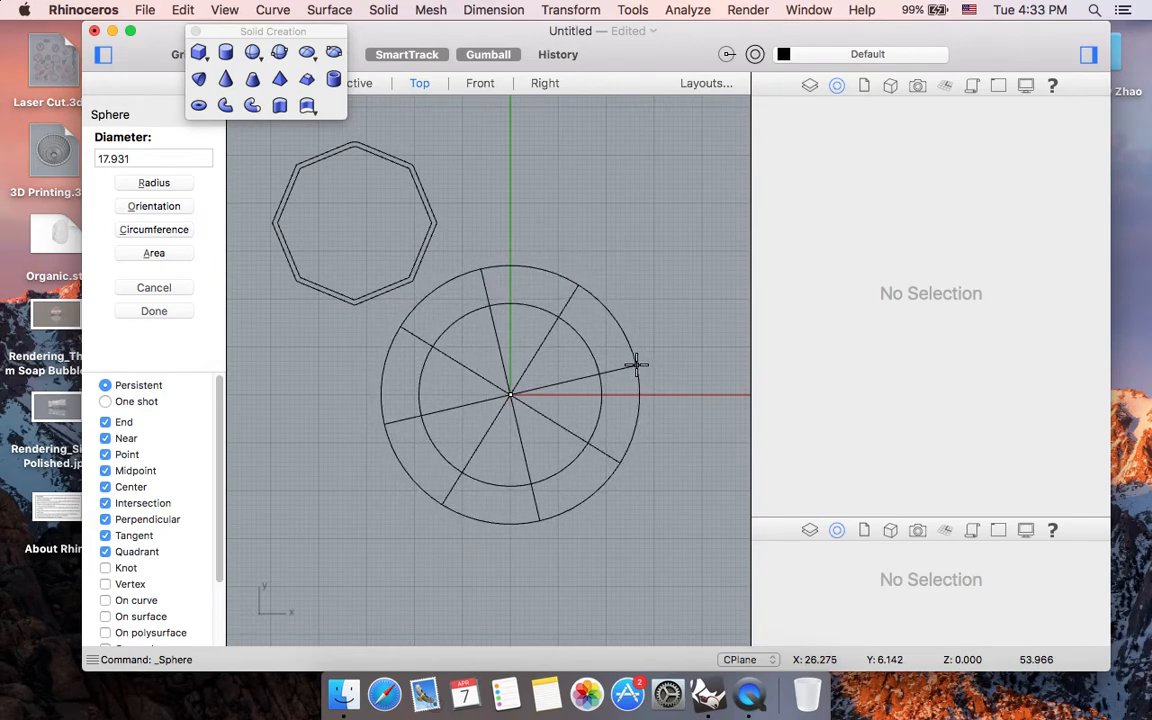
click(636, 366)
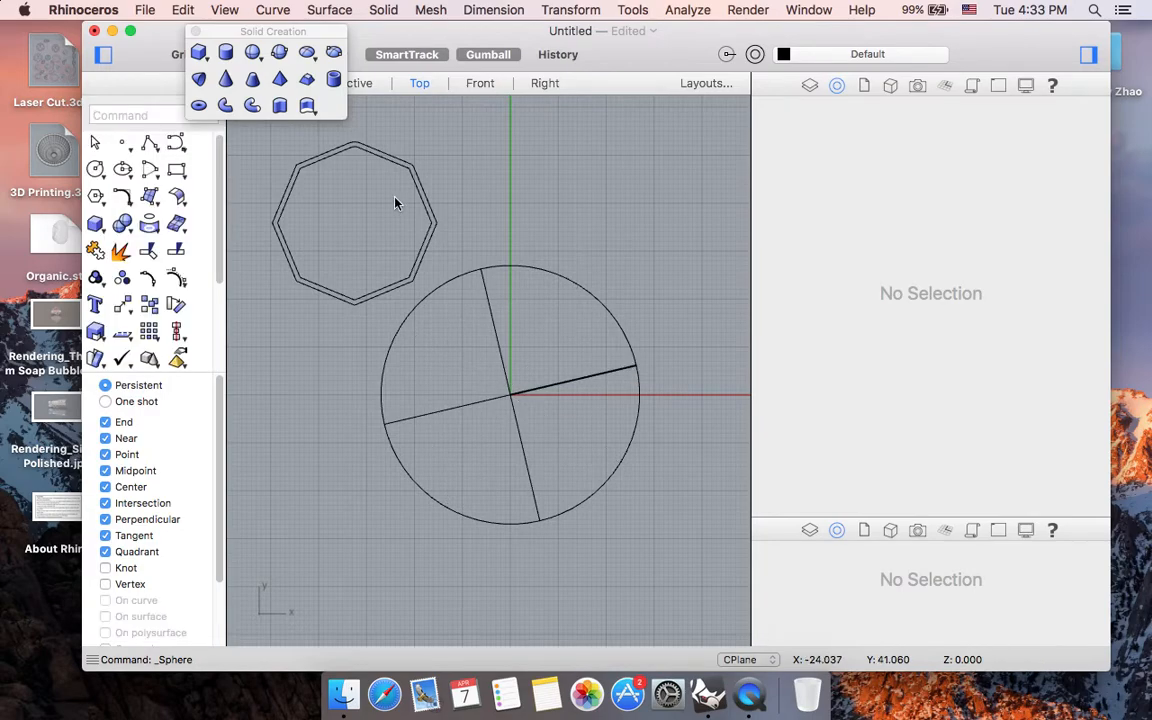
click(196, 33)
- Maximize the Perspective viewport and examine the wireframe sphere from several angles and distances
double_click(241, 108)
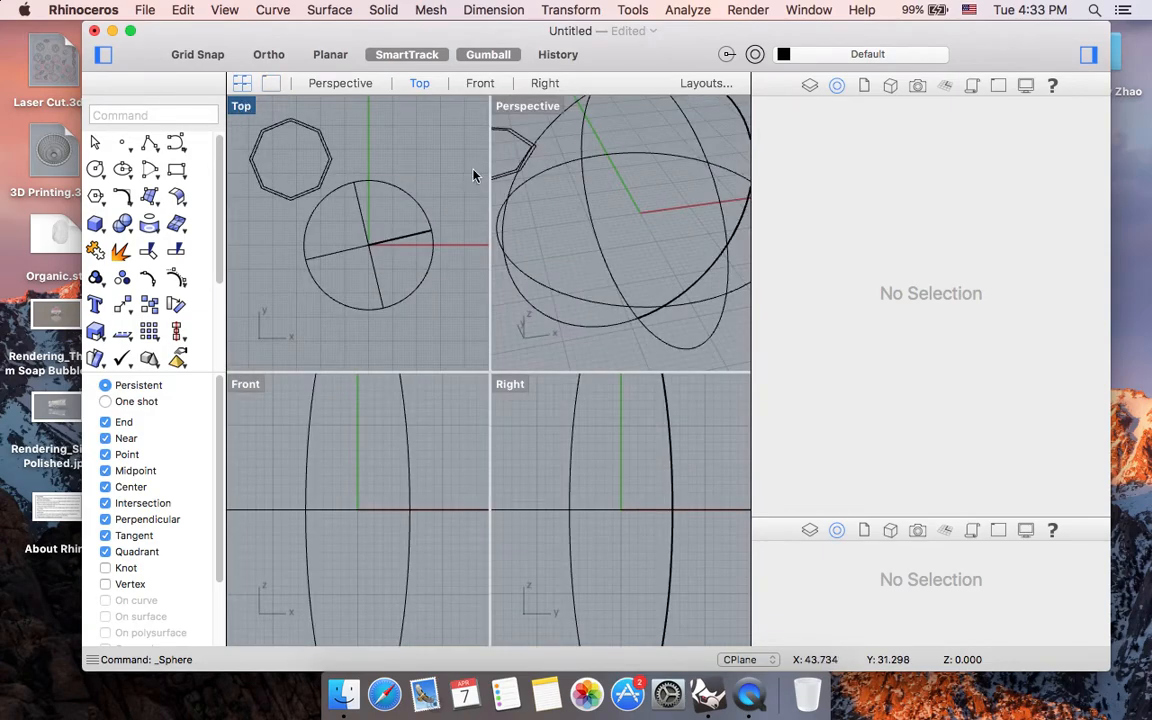
double_click(528, 106)
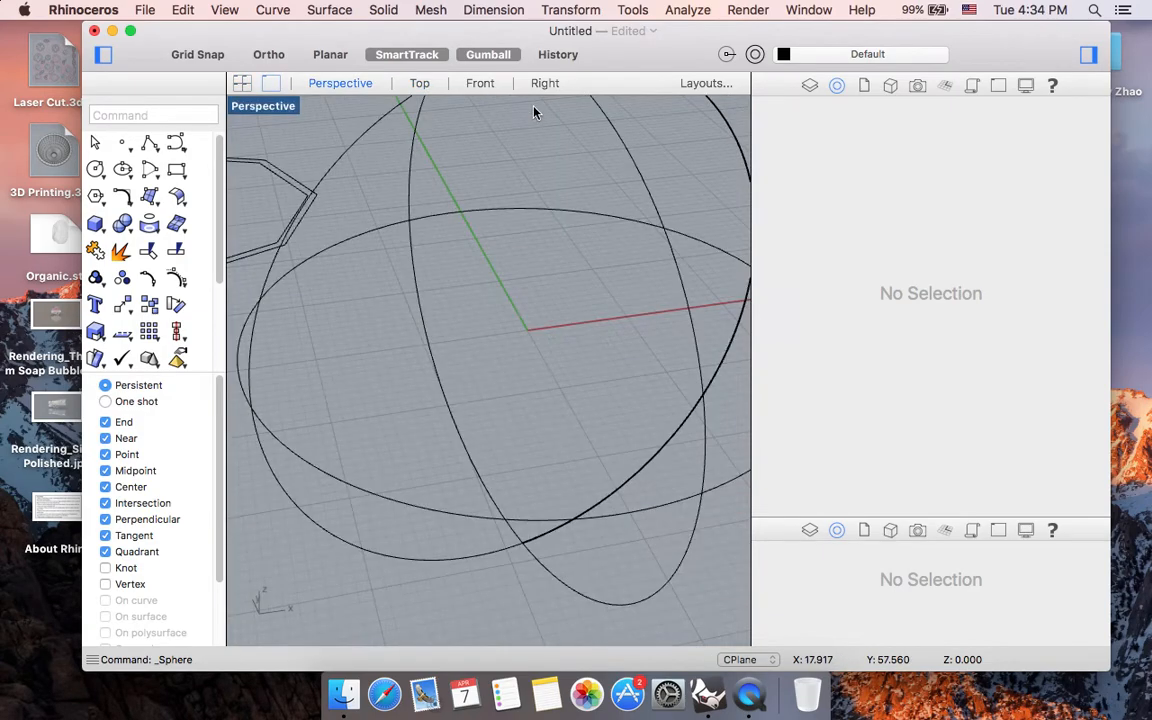
scroll(471, 330, down, 3)
scroll(472, 333, down, 10)
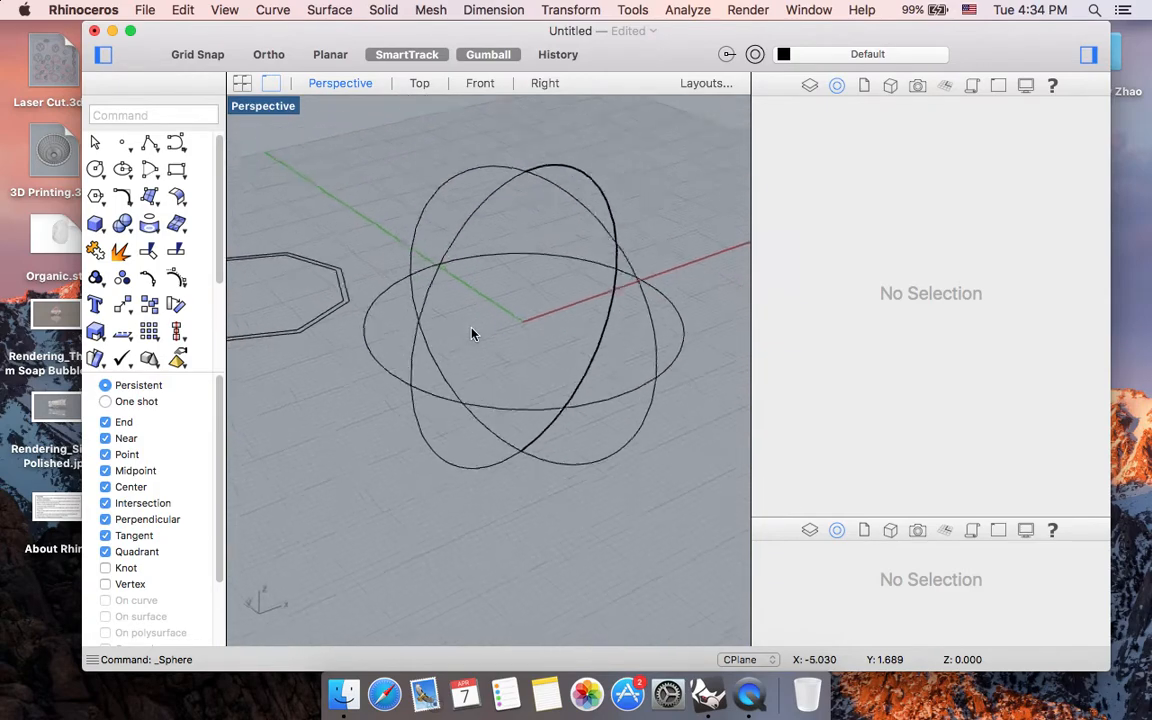
scroll(472, 334, up, 10)
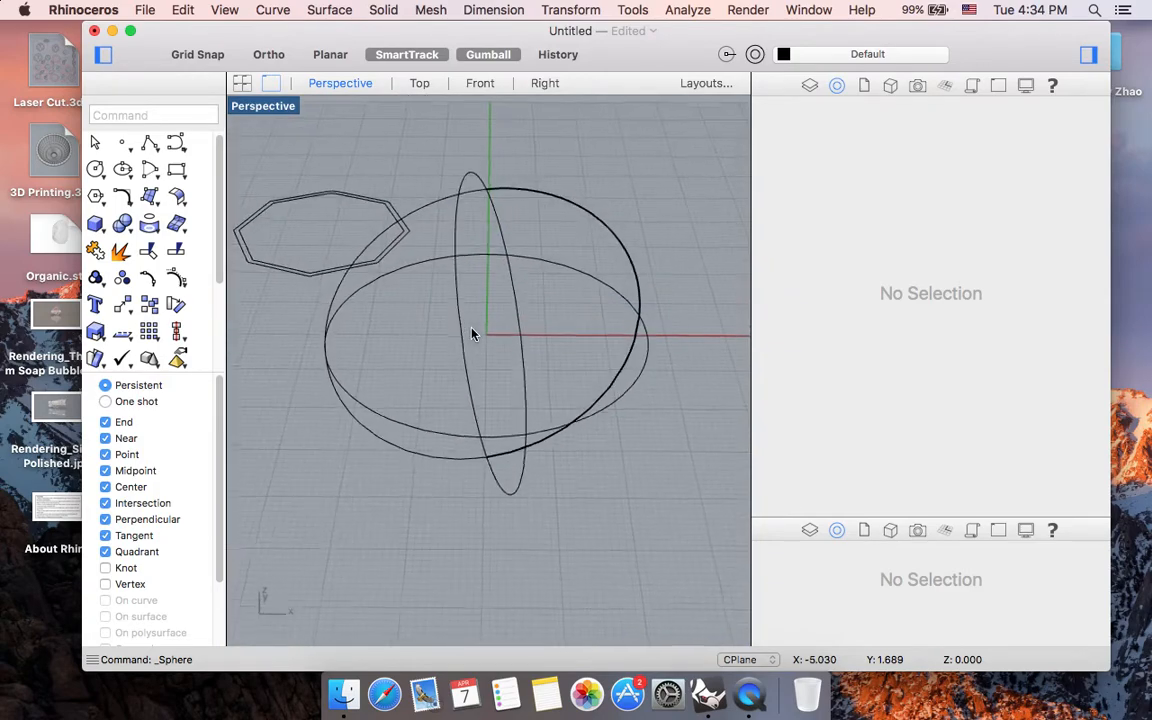
scroll(472, 334, down, 5)
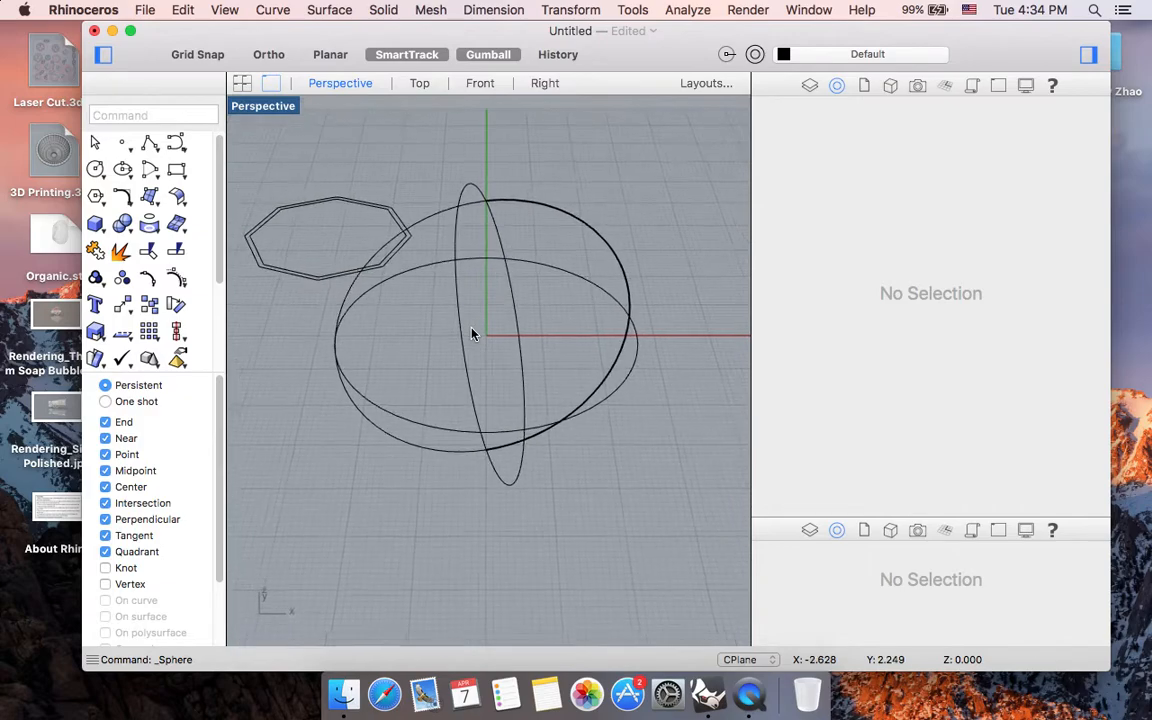
scroll(472, 333, down, 3)
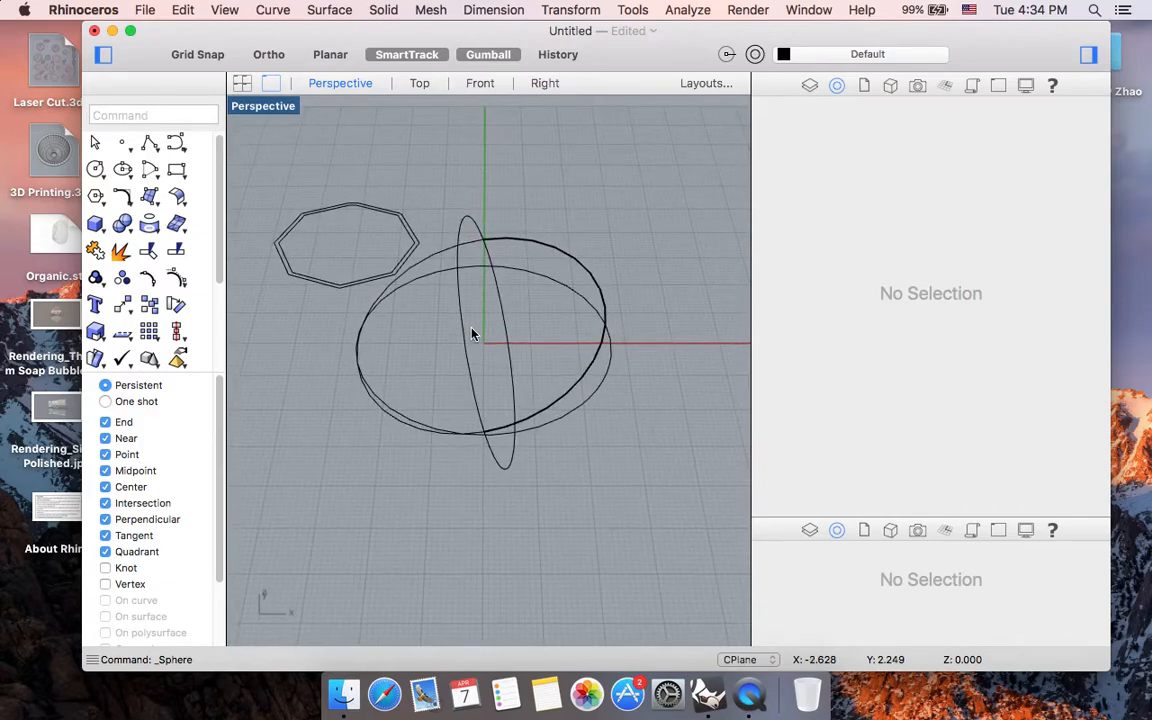
scroll(575, 395, down, 2)
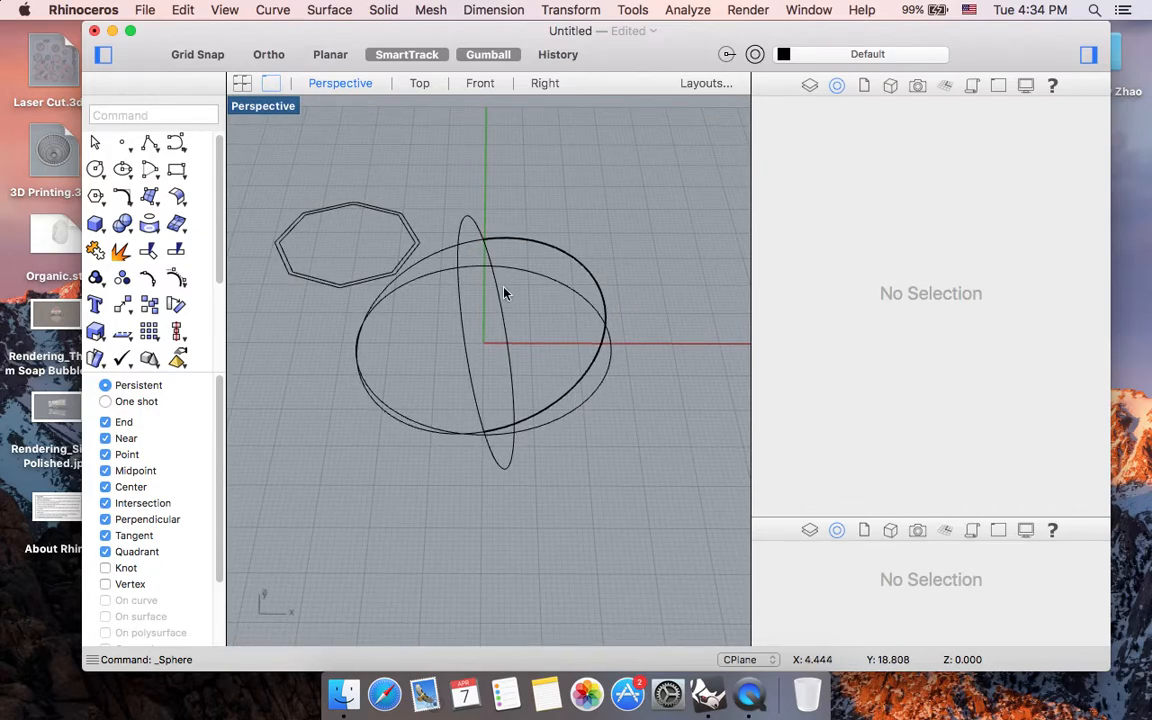
- Set the Perspective viewport's display mode to Ghosted and inspect the sphere from several angles
click(263, 110)
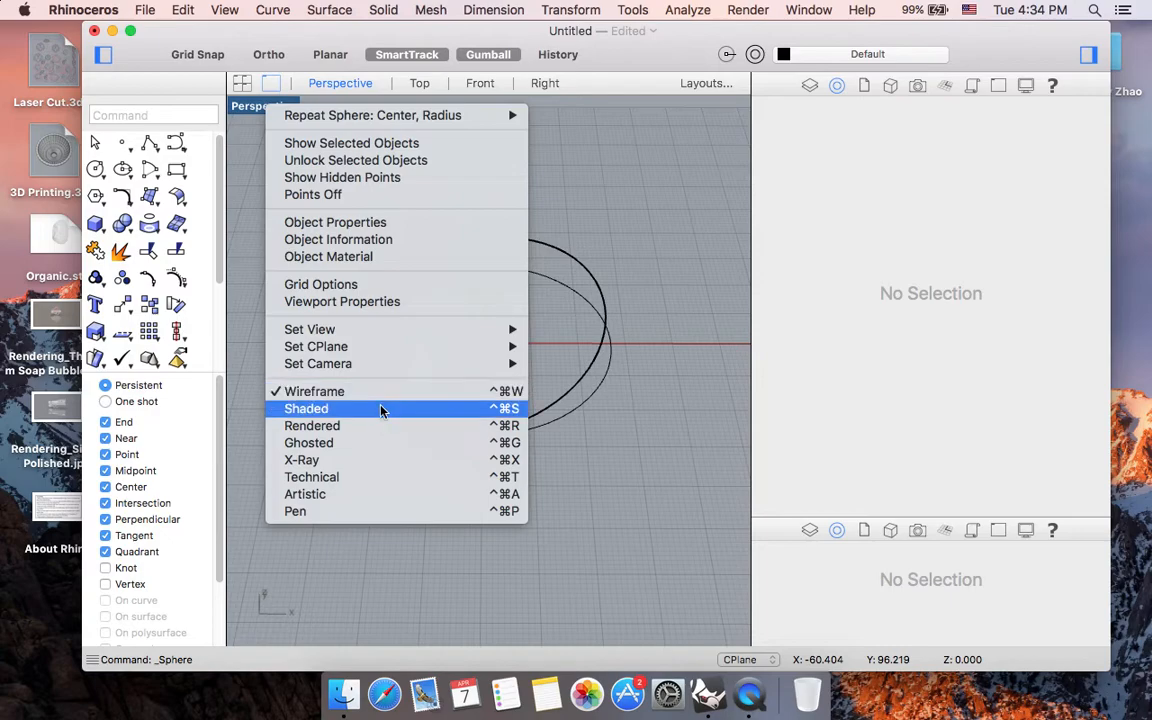
click(400, 450)
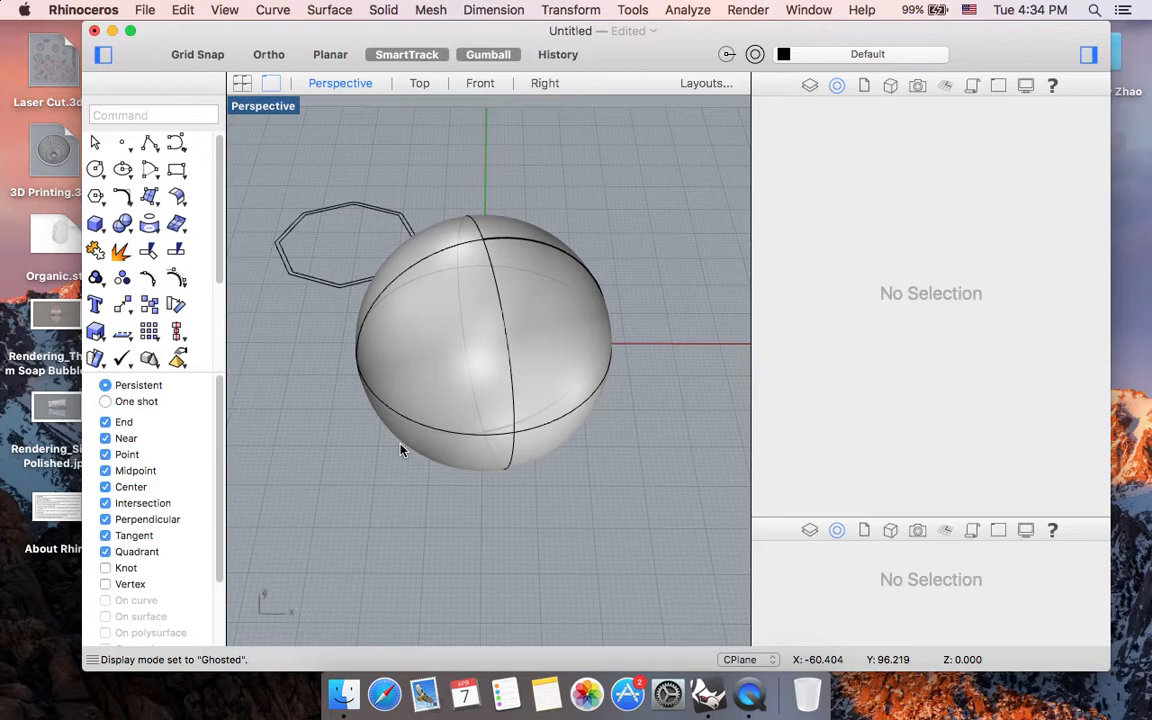
scroll(495, 350, right, 10)
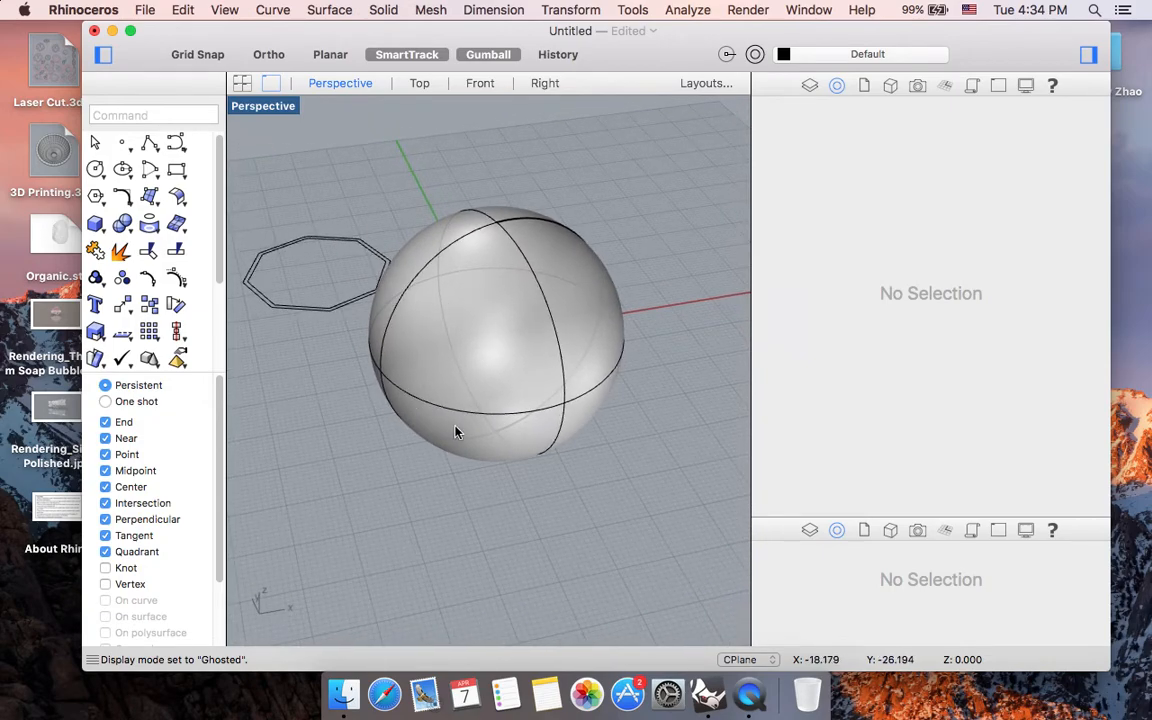
scroll(573, 410, up, 3)
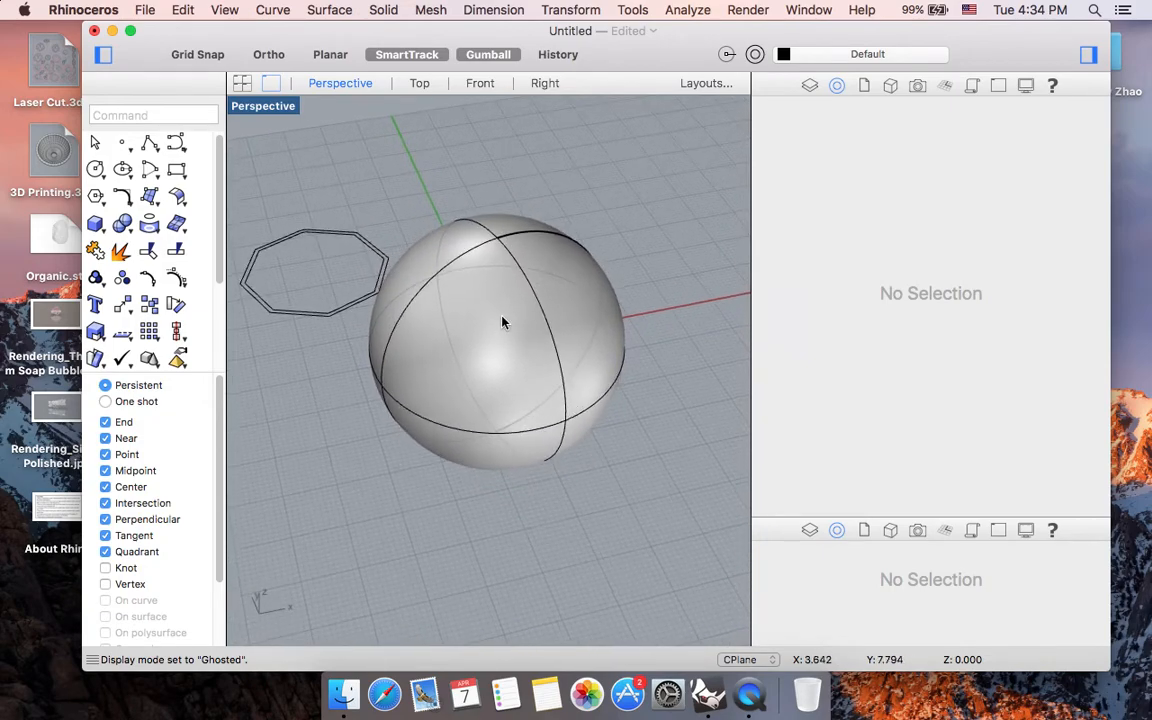
scroll(502, 322, up, 2)
scroll(502, 322, down, 4)
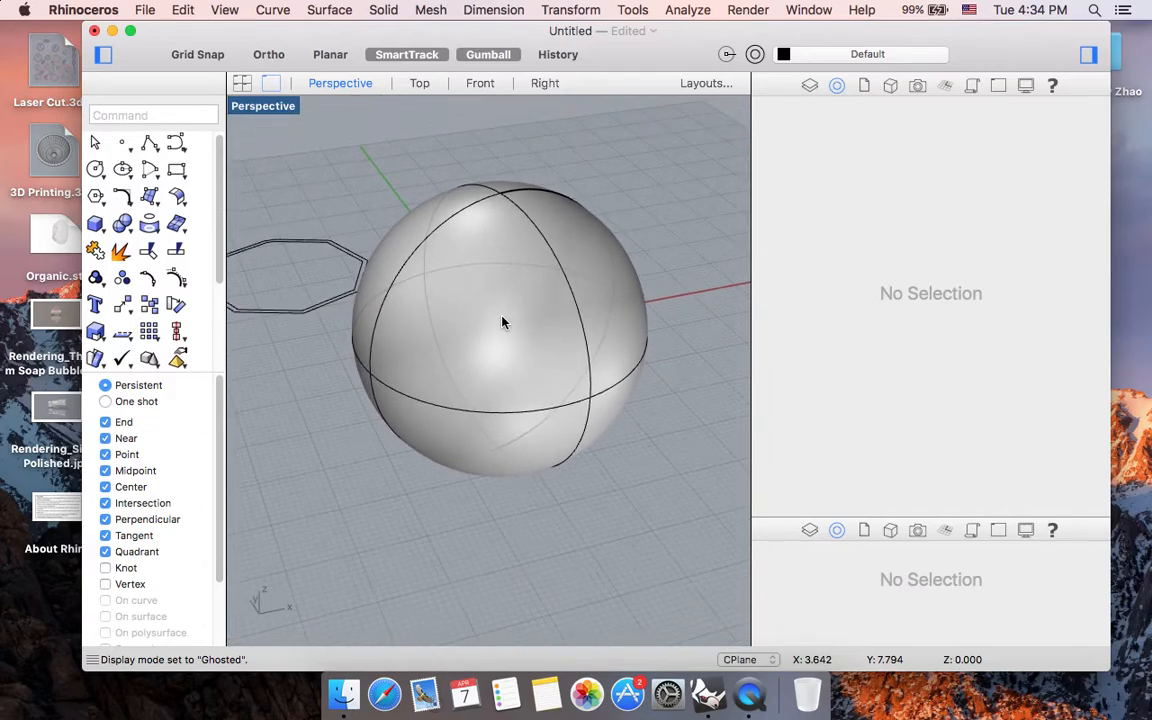
scroll(502, 322, up, 5)
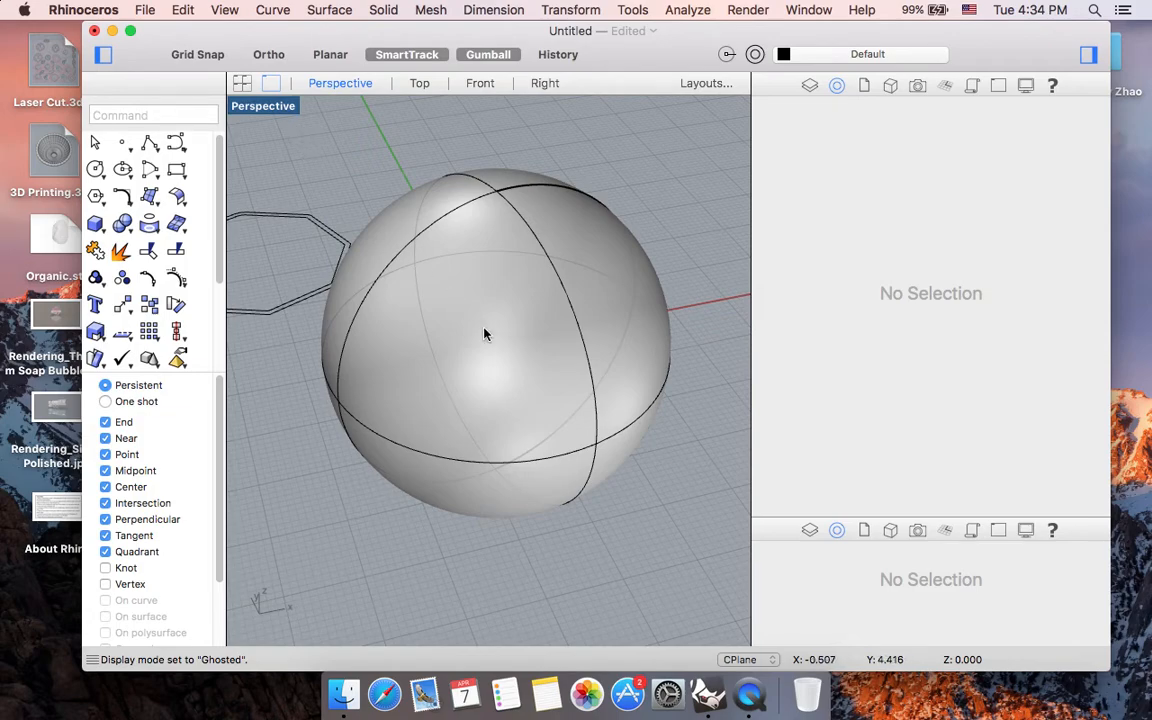
scroll(484, 334, up, 3)
scroll(484, 334, down, 3)
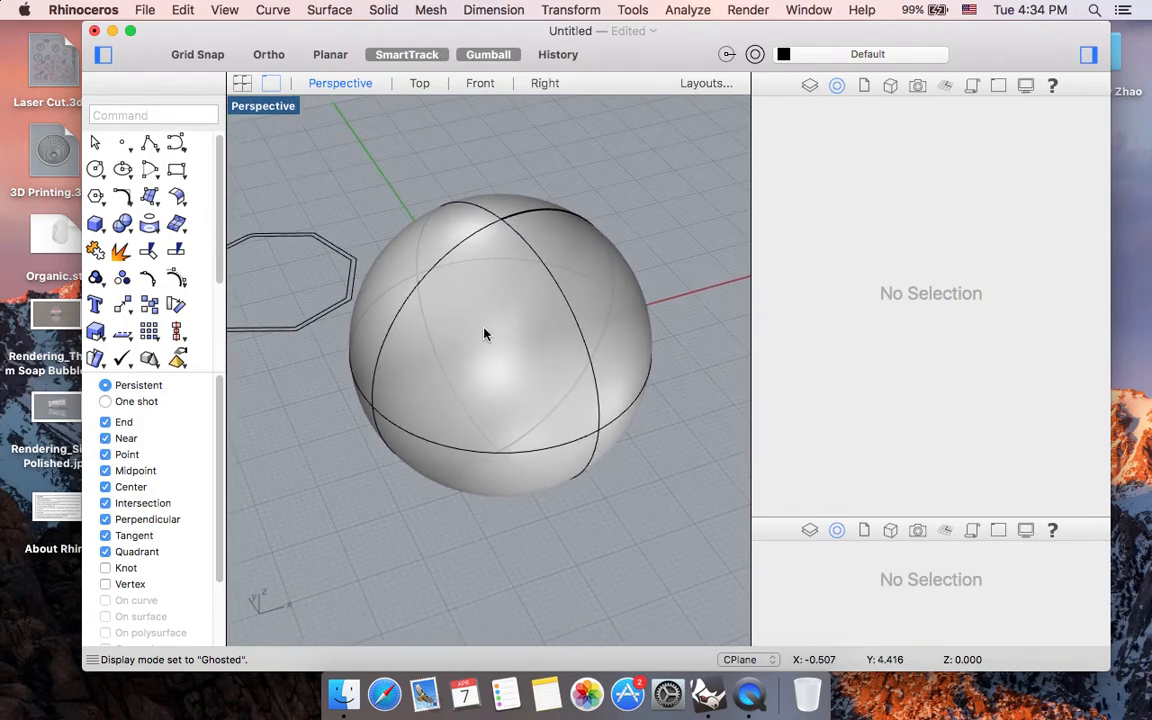
- Switch the Perspective viewport's display mode to Rendered and inspect the sphere's shading from several angles
click(268, 108)
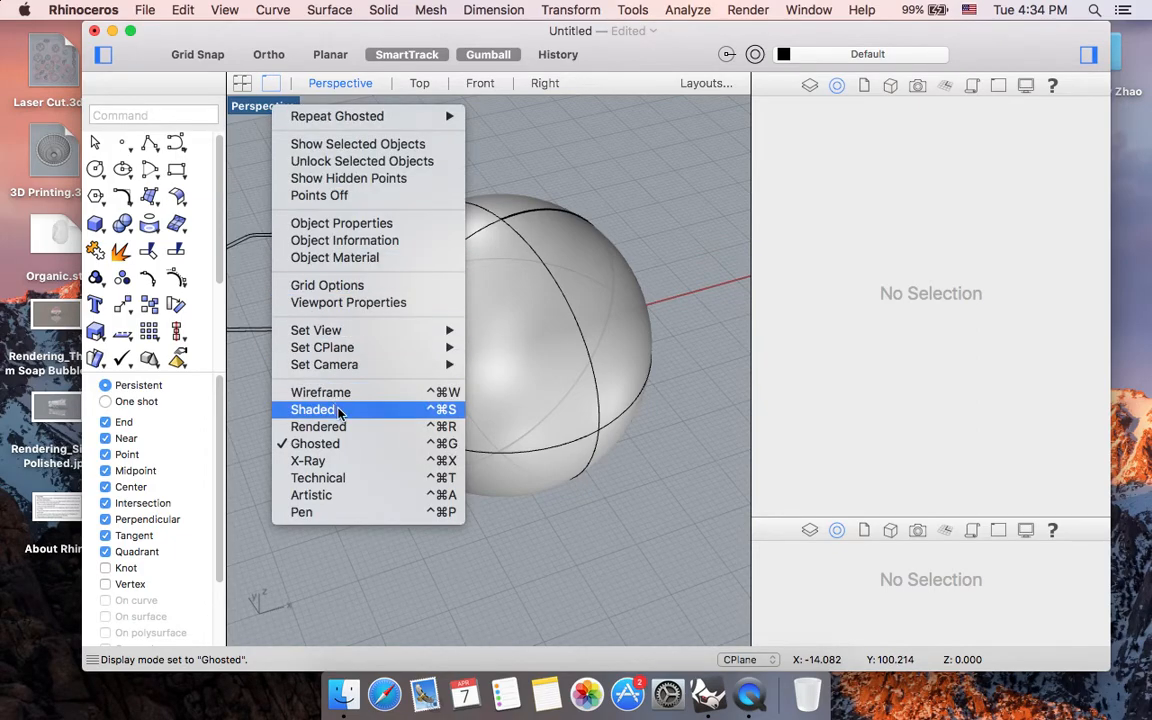
click(369, 432)
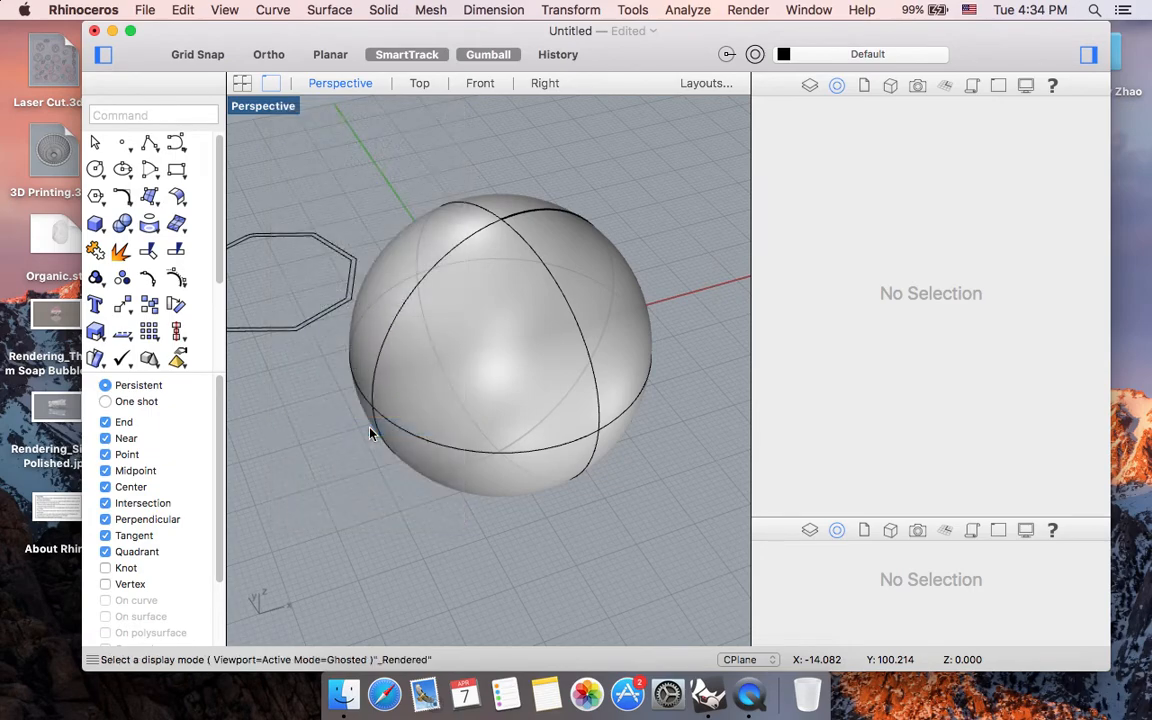
scroll(534, 364, down, 5)
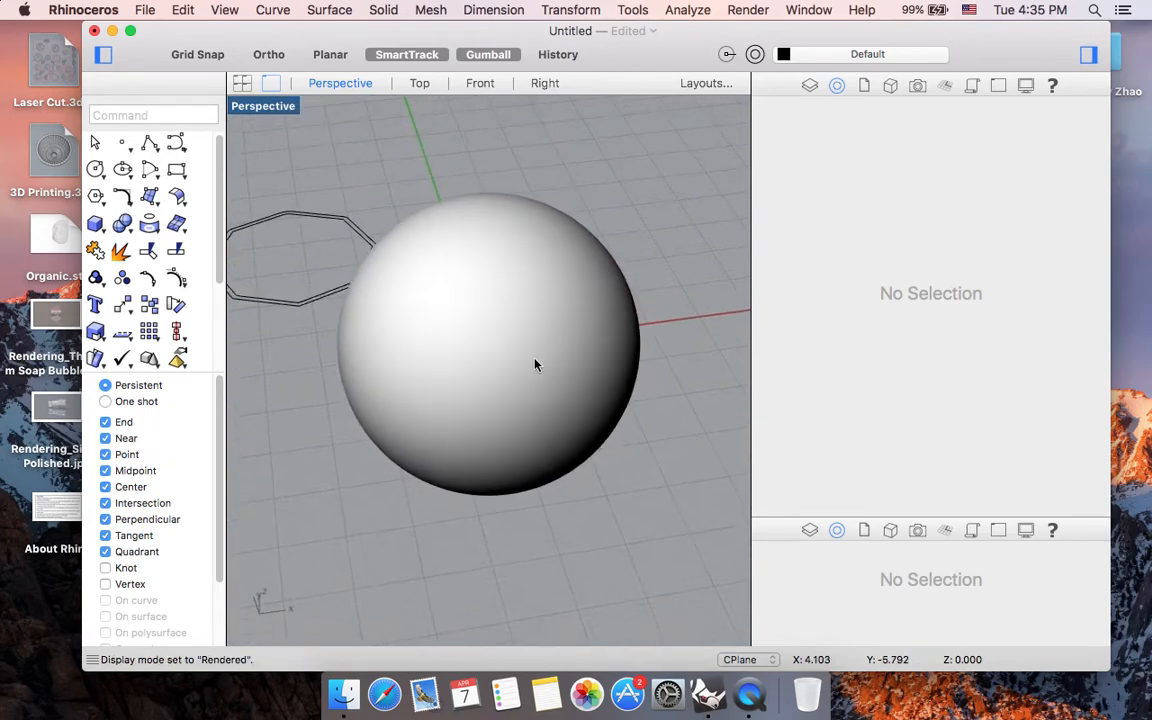
scroll(534, 364, up, 5)
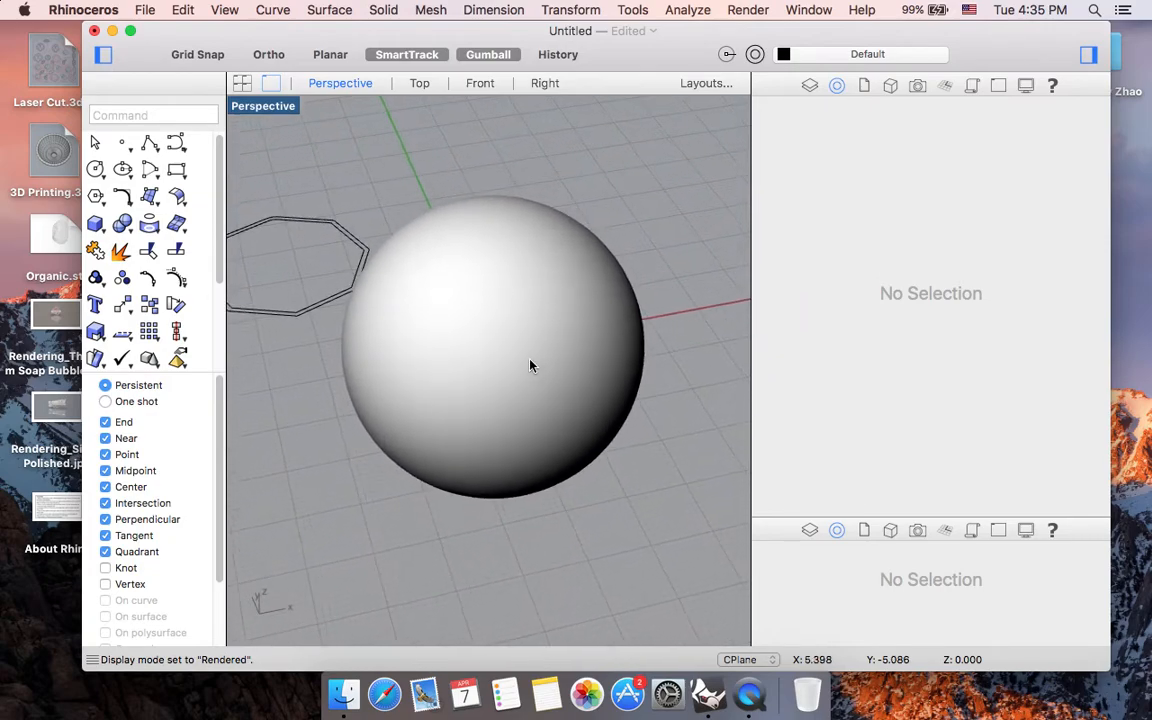
scroll(532, 366, down, 4)
scroll(531, 366, down, 2)
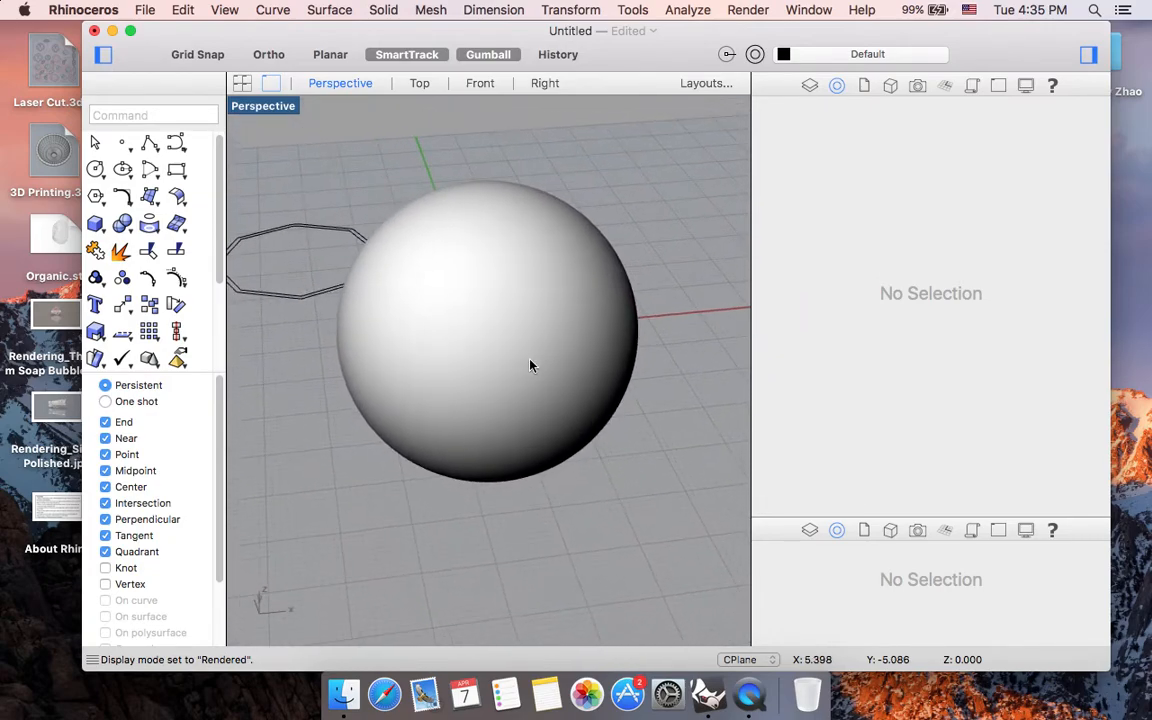
scroll(531, 366, up, 5)
scroll(531, 366, left, 3)
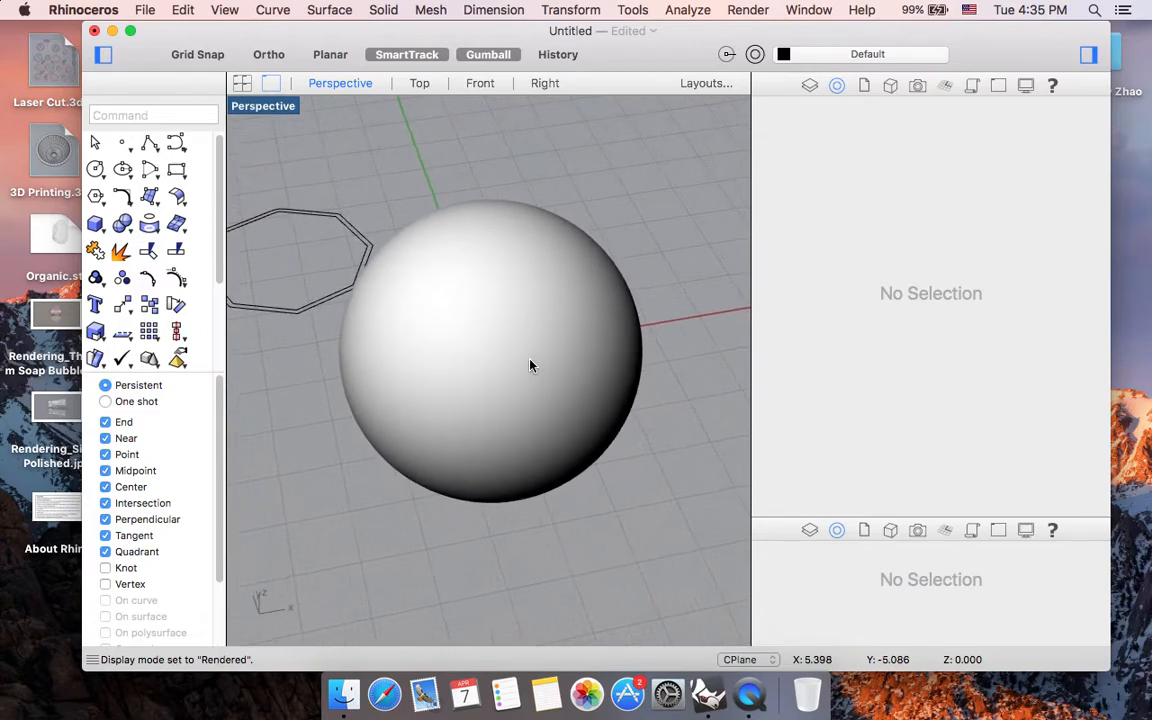
scroll(531, 366, down, 3)
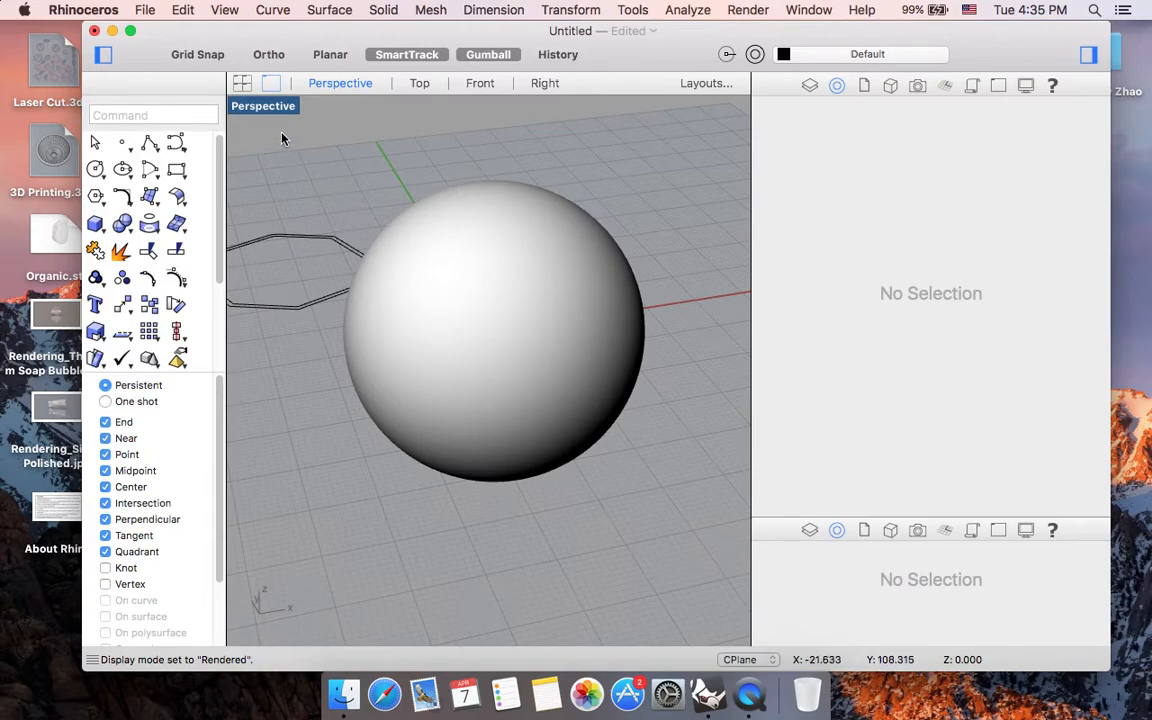
- Return to the four-viewport layout and set the Perspective viewport's display mode to Ghosted
double_click(265, 108)
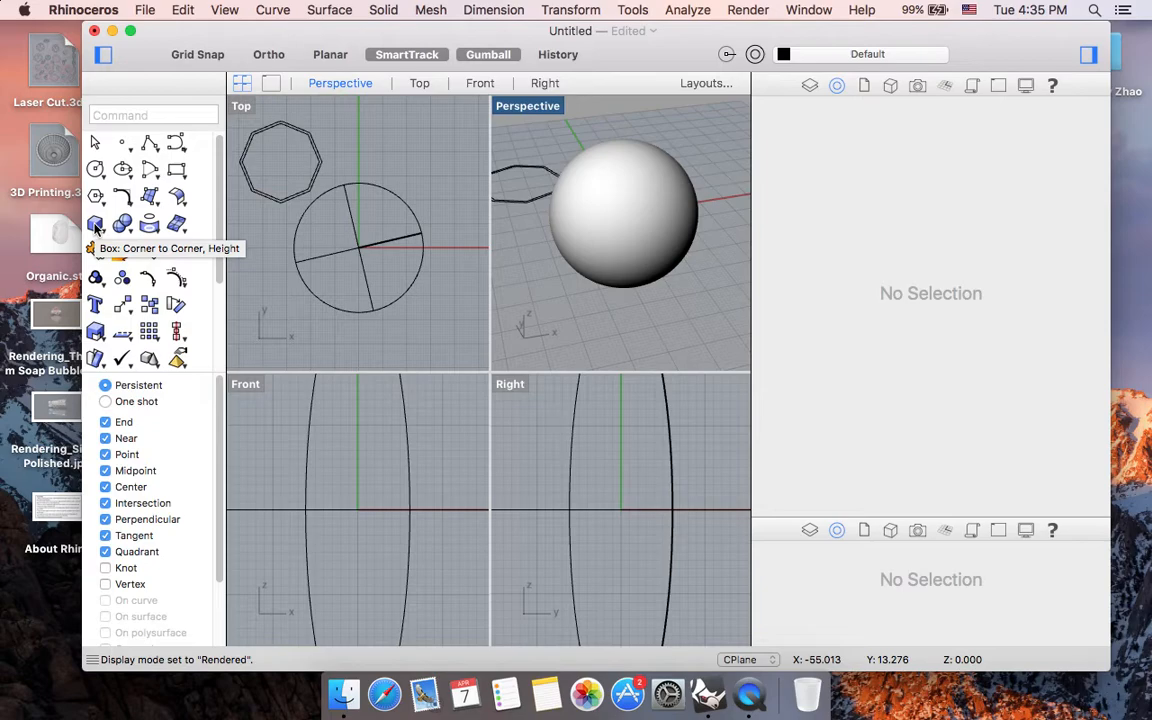
click(95, 226)
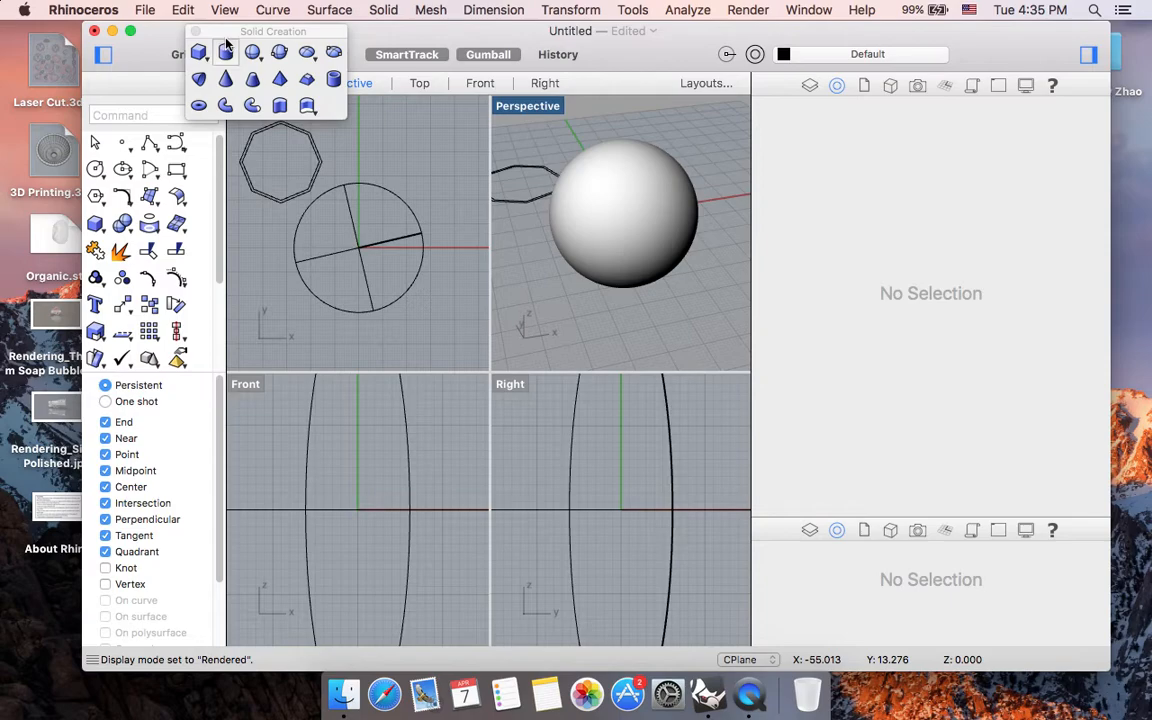
click(195, 31)
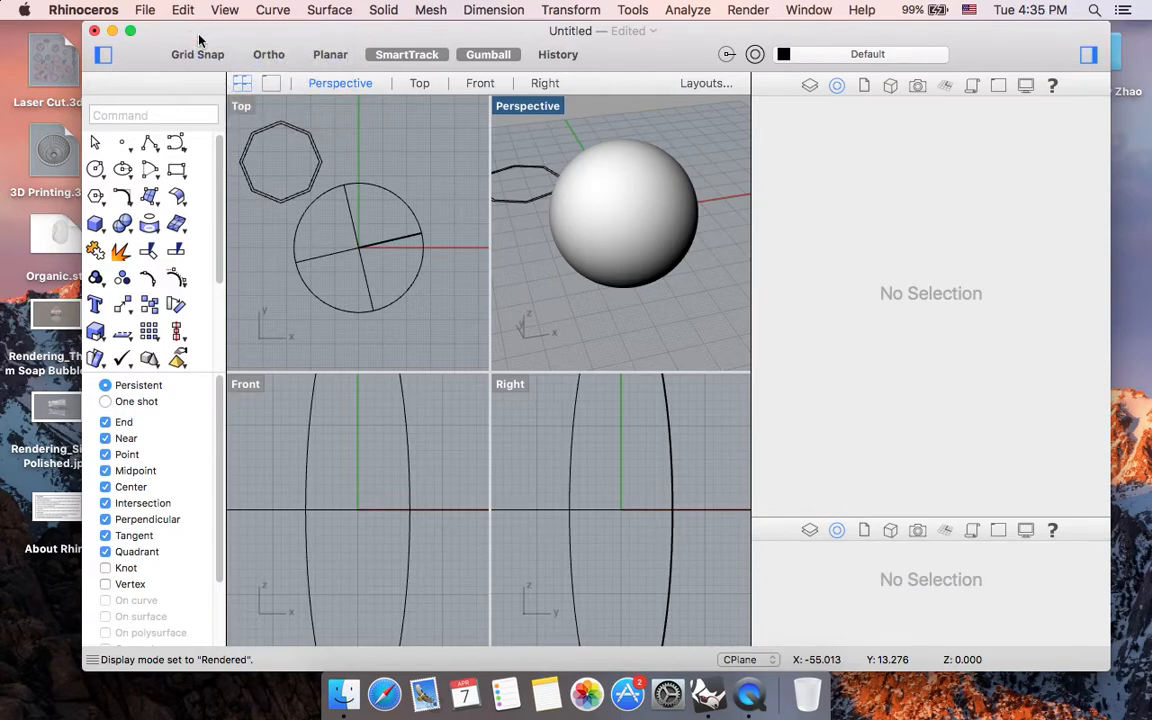
click(531, 111)
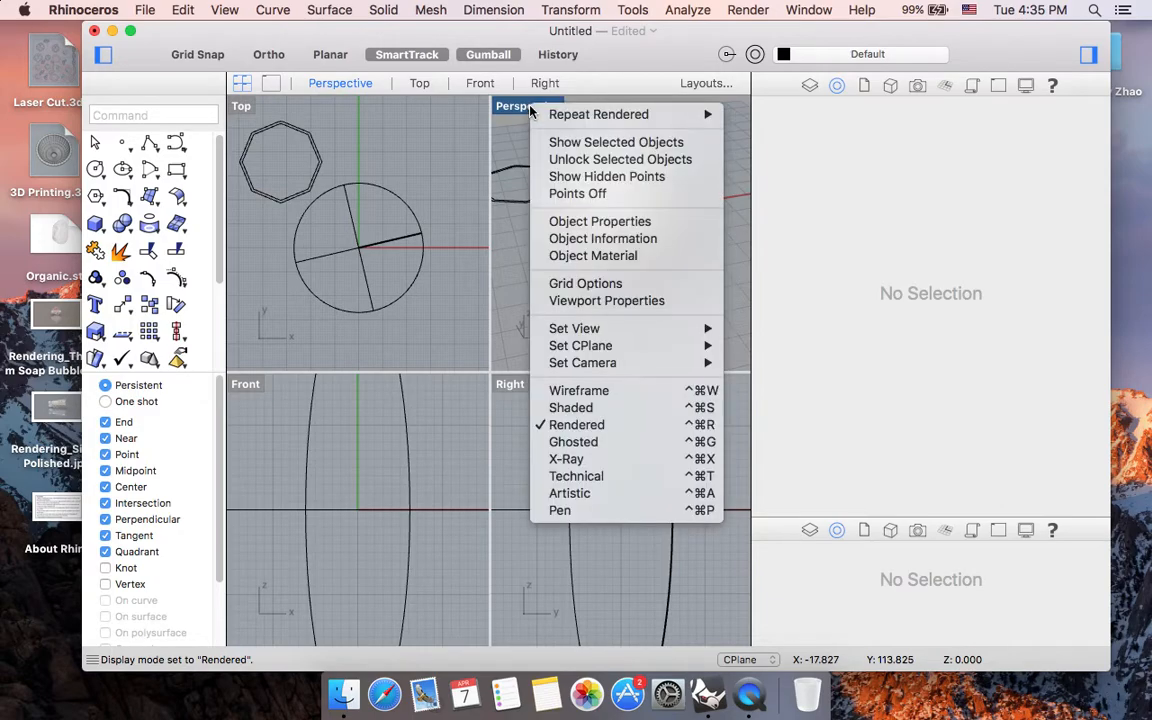
click(632, 447)
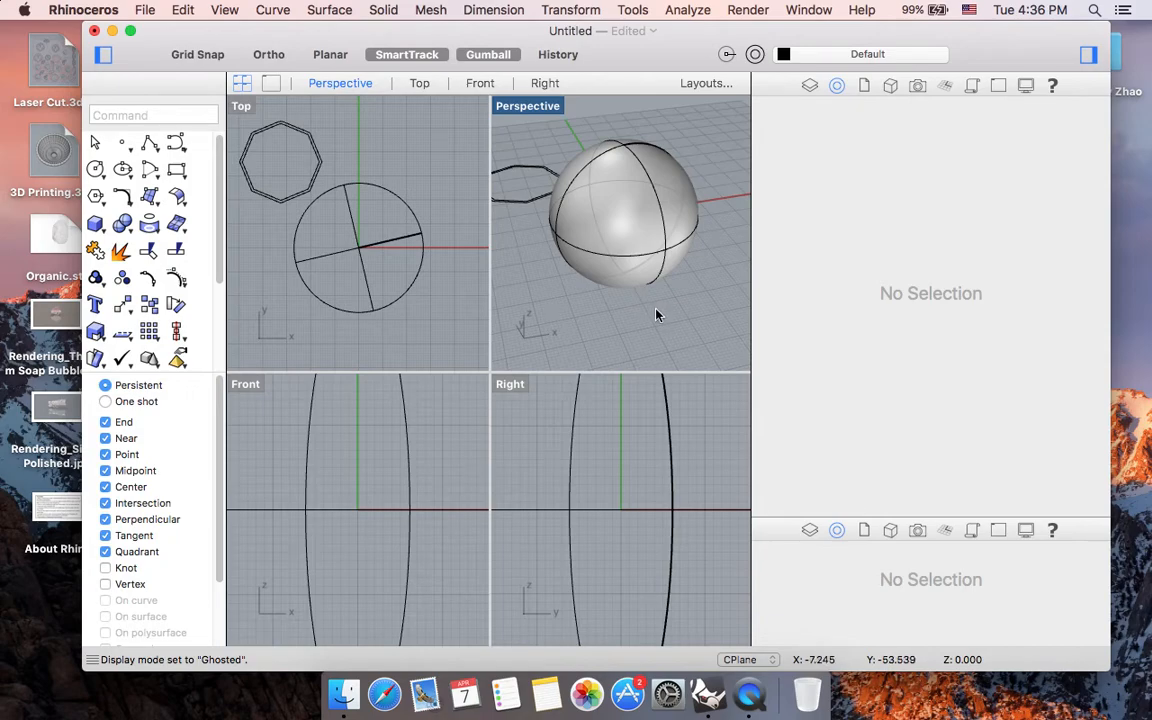
right_drag(627, 311, 645, 352)
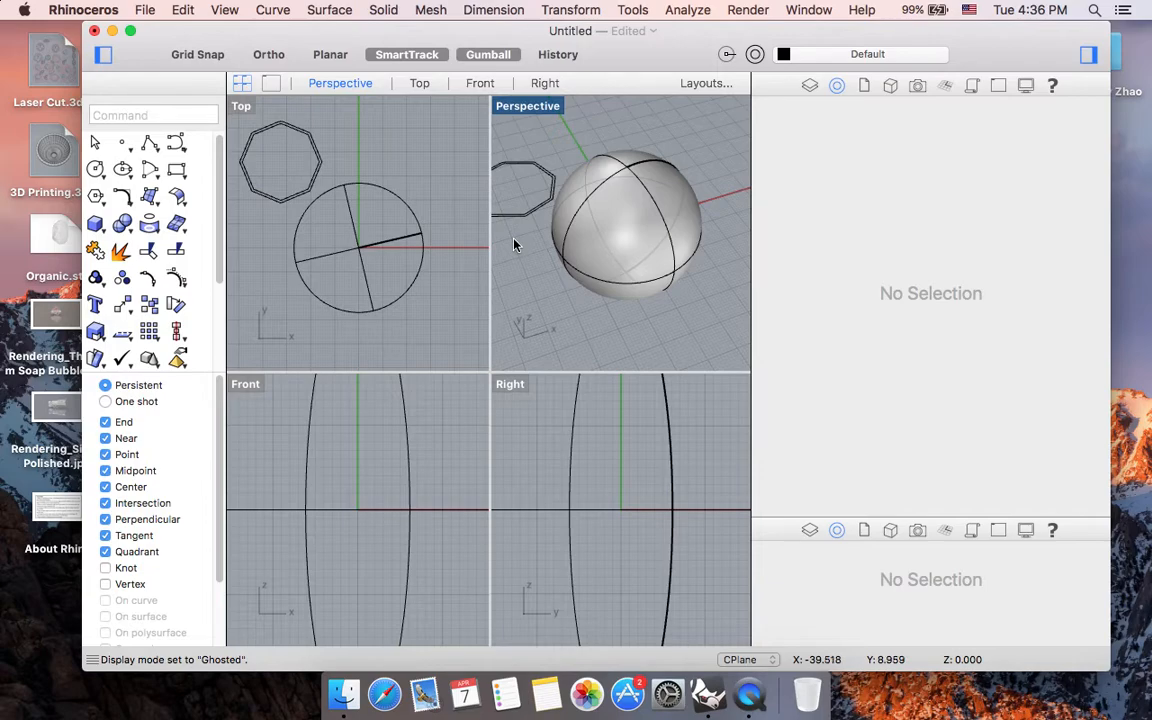
- Maximize the Perspective viewport with the octagons and sphere in view, and select the sphere
double_click(540, 112)
shift+scroll(365, 368, left, 5)
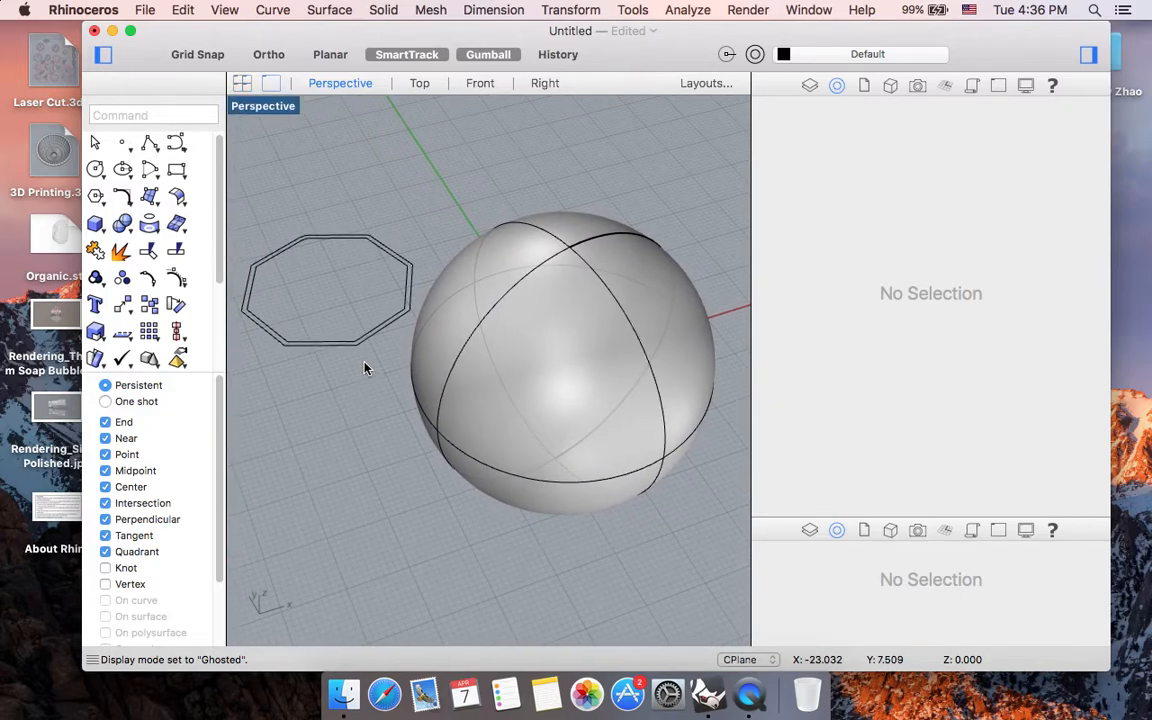
click(549, 441)
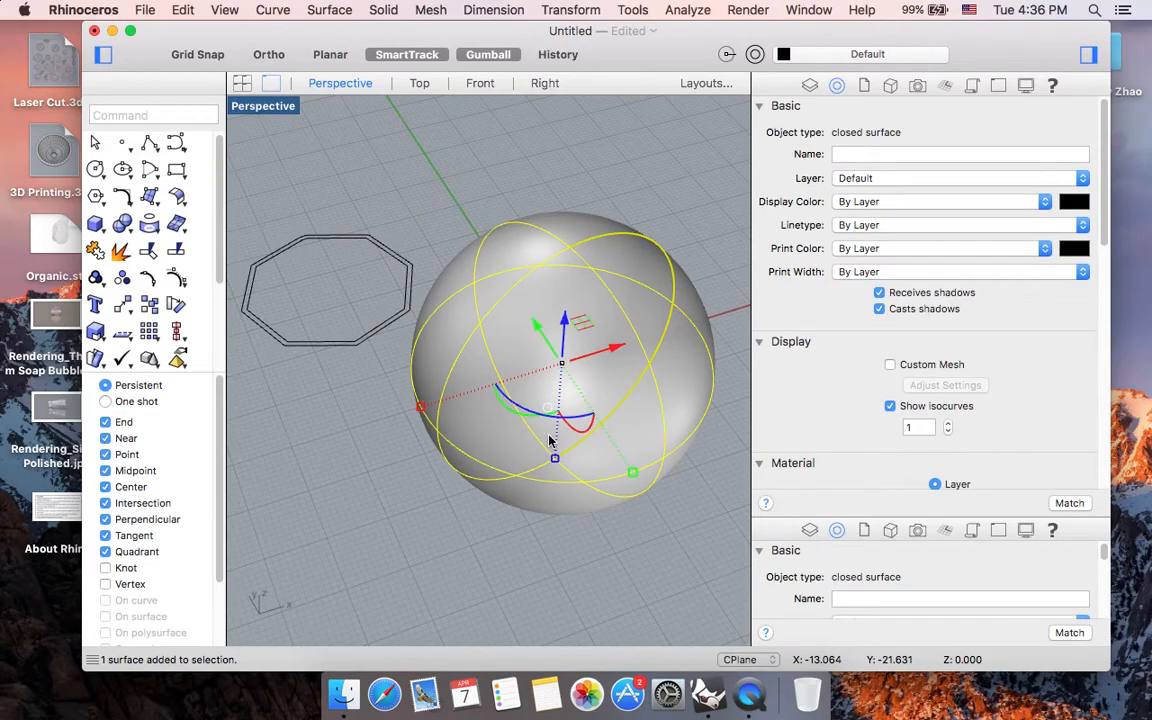
- Delete the selected sphere, leaving only the two octagon curves in the Perspective viewport
key(Delete)
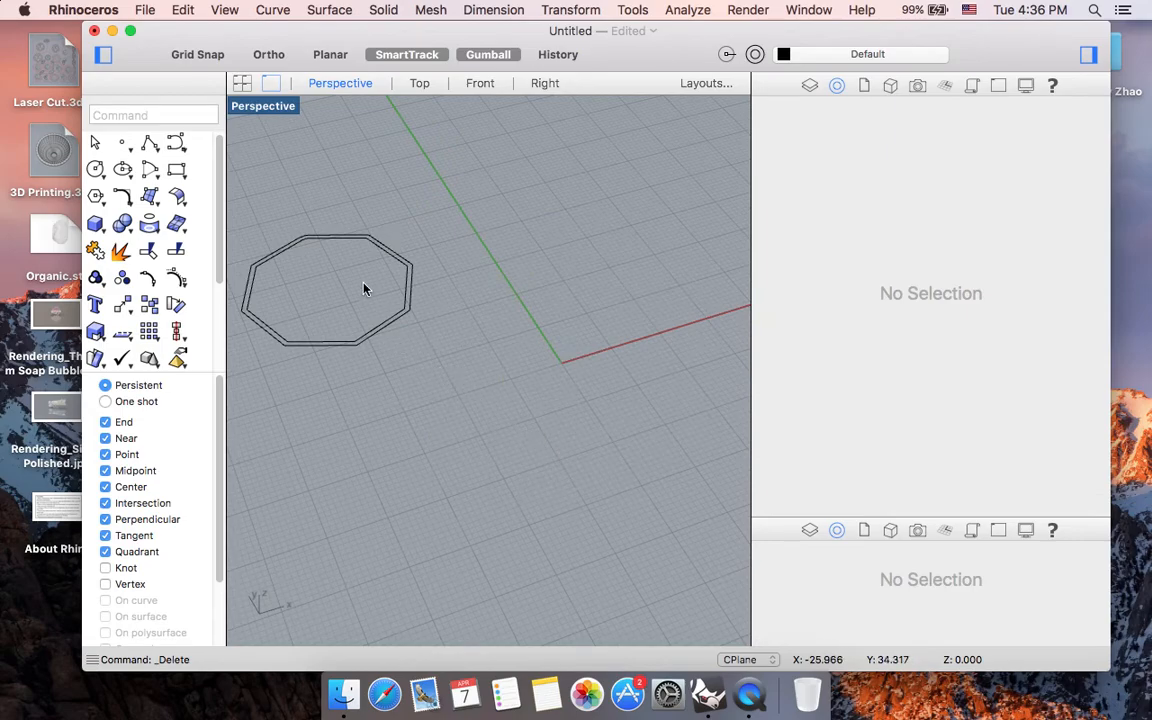
scroll(363, 288, up, 5)
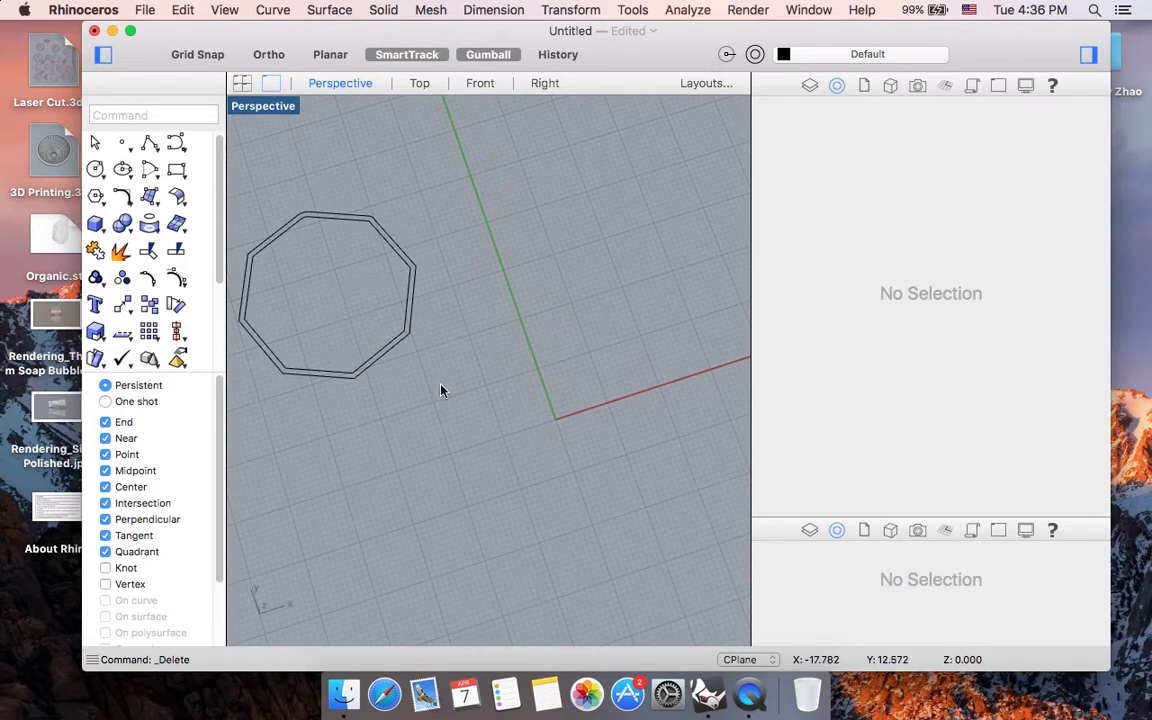
scroll(441, 390, up, 3)
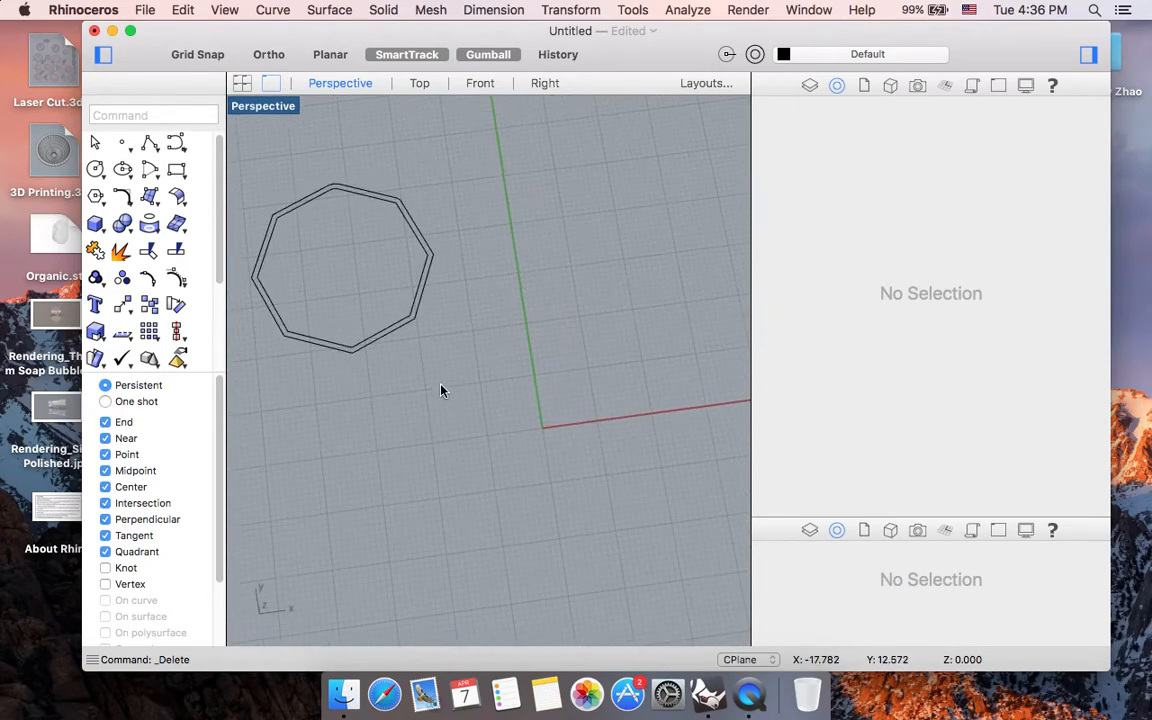
- Move the outer and inner octagon curves together close to the origin of the construction plane, then clear the selection
click(401, 334)
shift+scroll(400, 335, left, 5)
scroll(558, 384, right, 2)
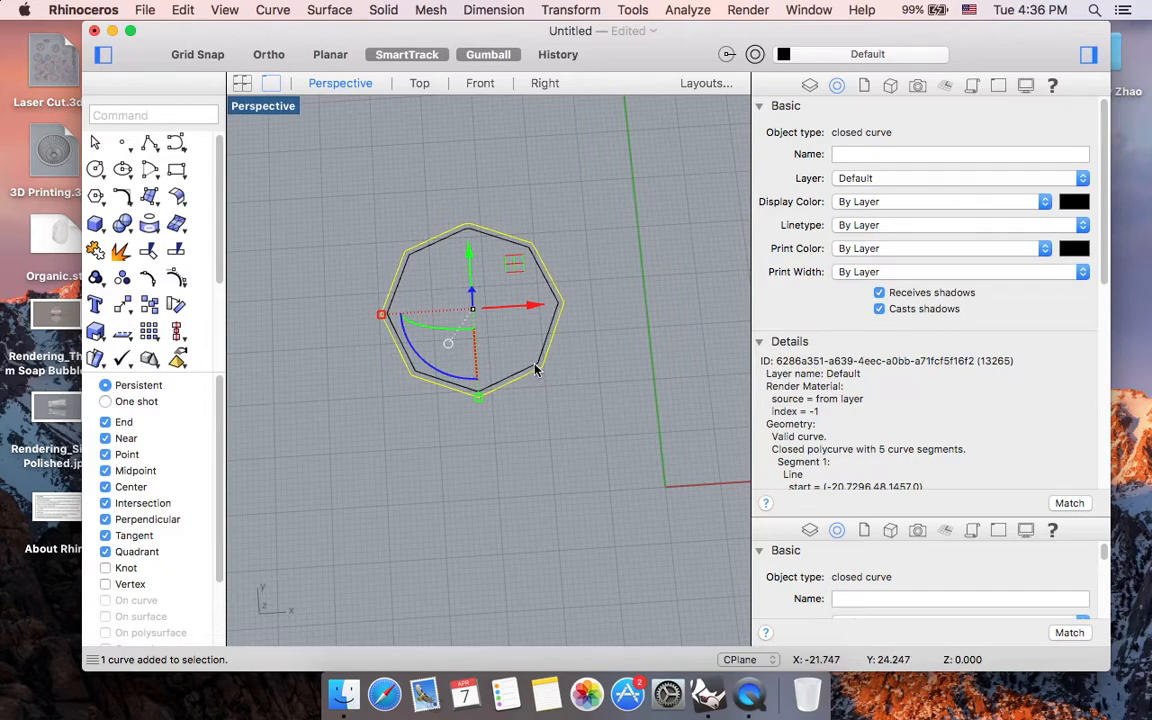
shift+click(535, 368)
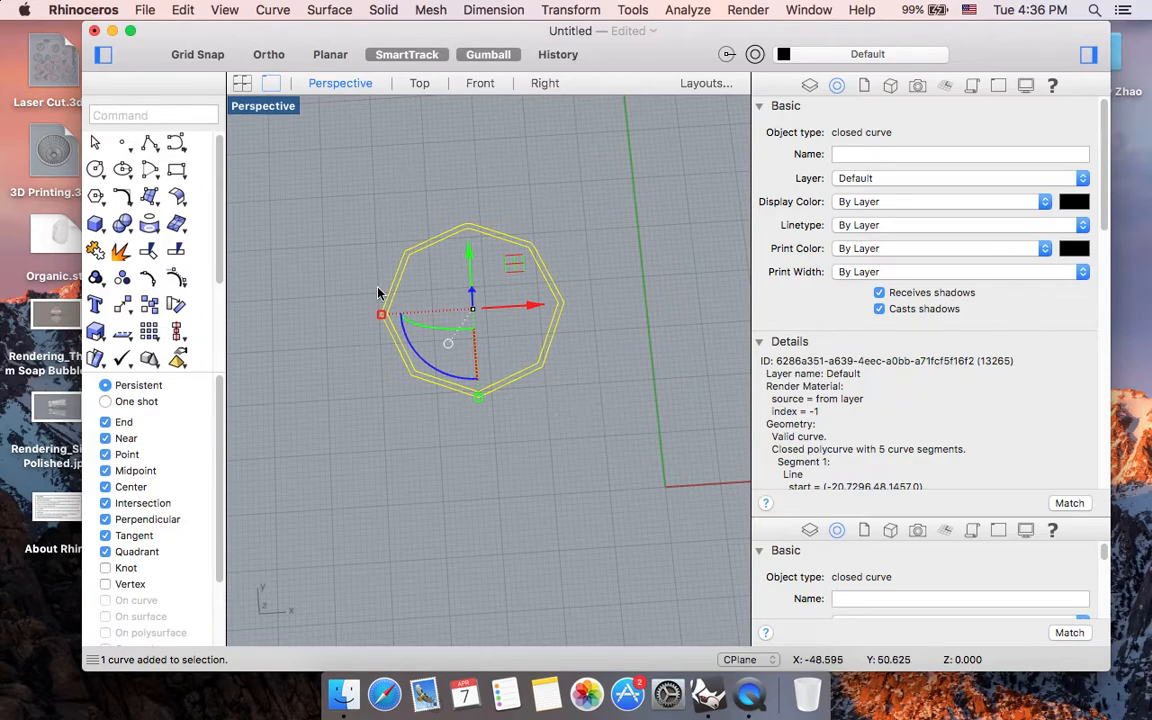
shift+scroll(558, 396, right, 5)
scroll(501, 409, right, 2)
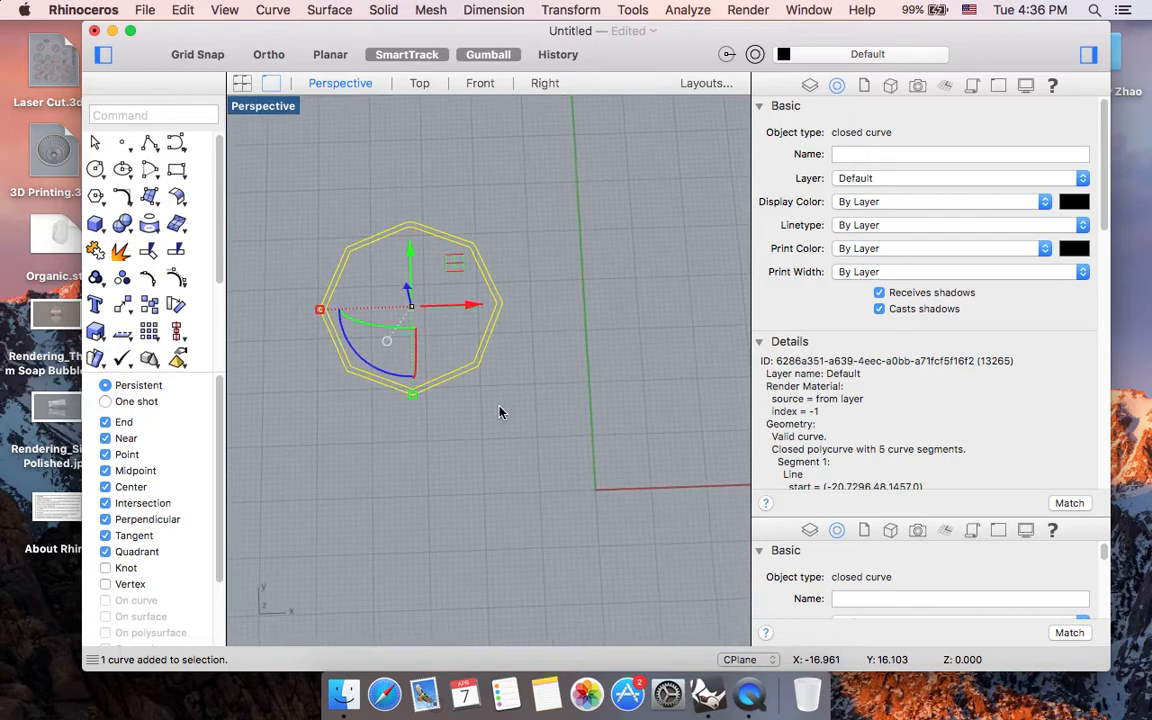
click(490, 55)
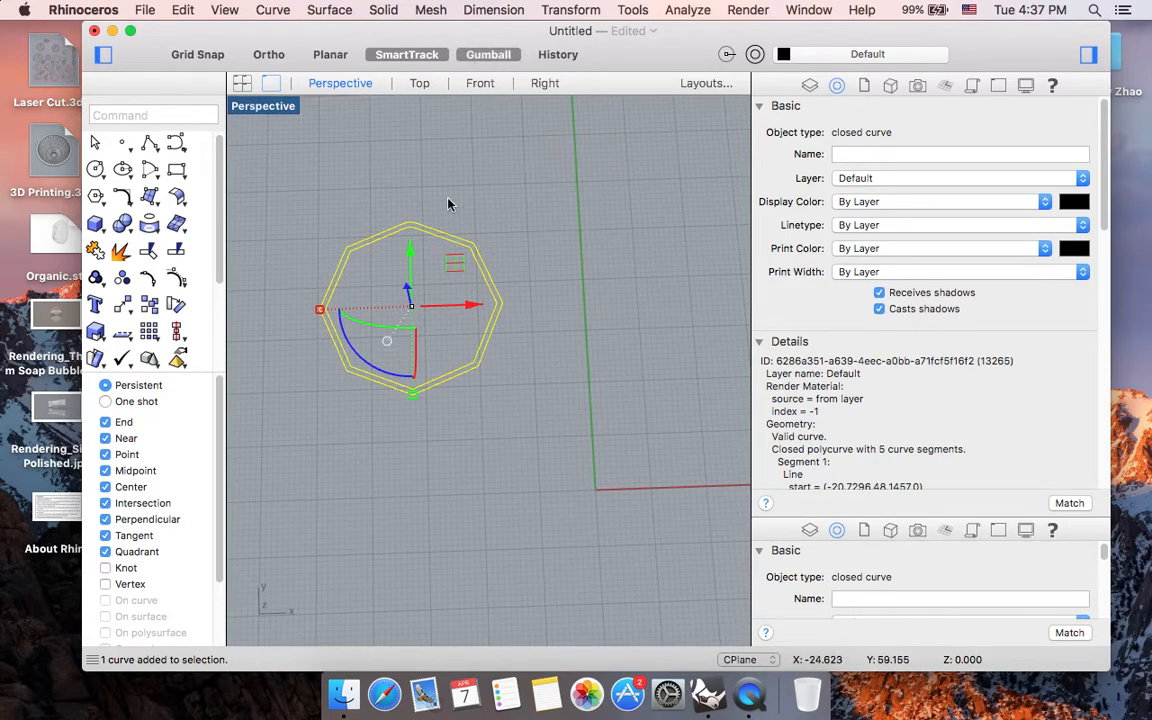
drag(412, 295, 619, 485)
shift+scroll(620, 485, down, 5)
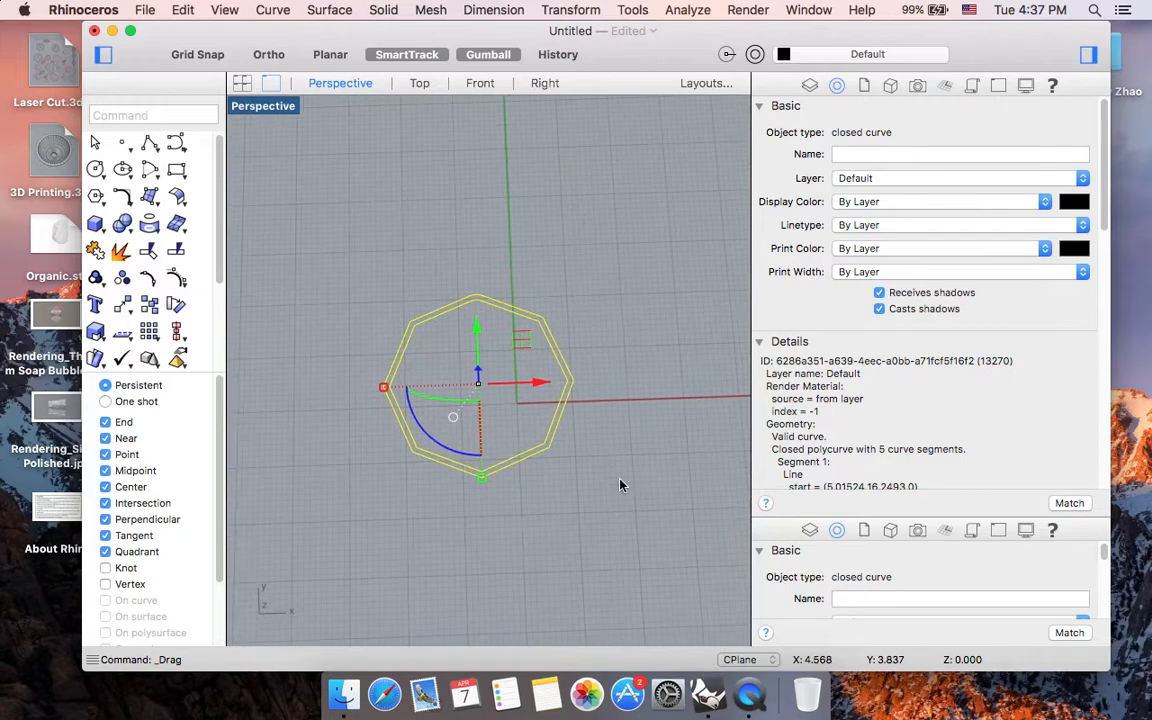
scroll(535, 408, down, 3)
scroll(540, 430, up, 3)
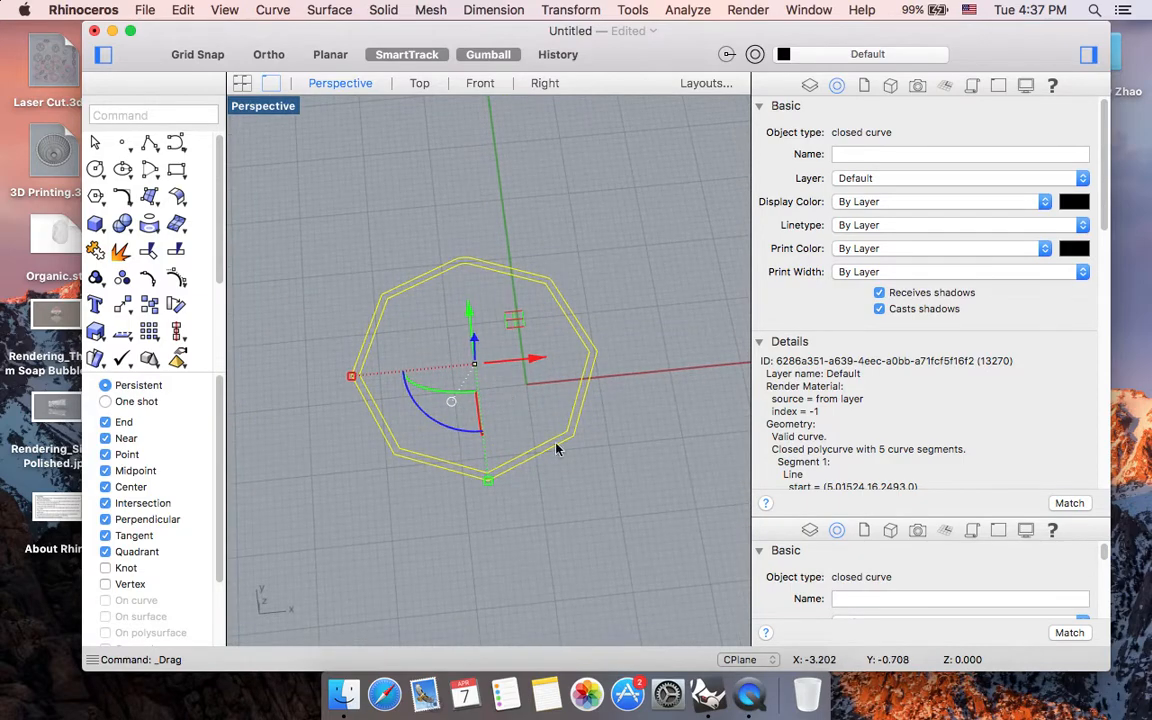
click(558, 446)
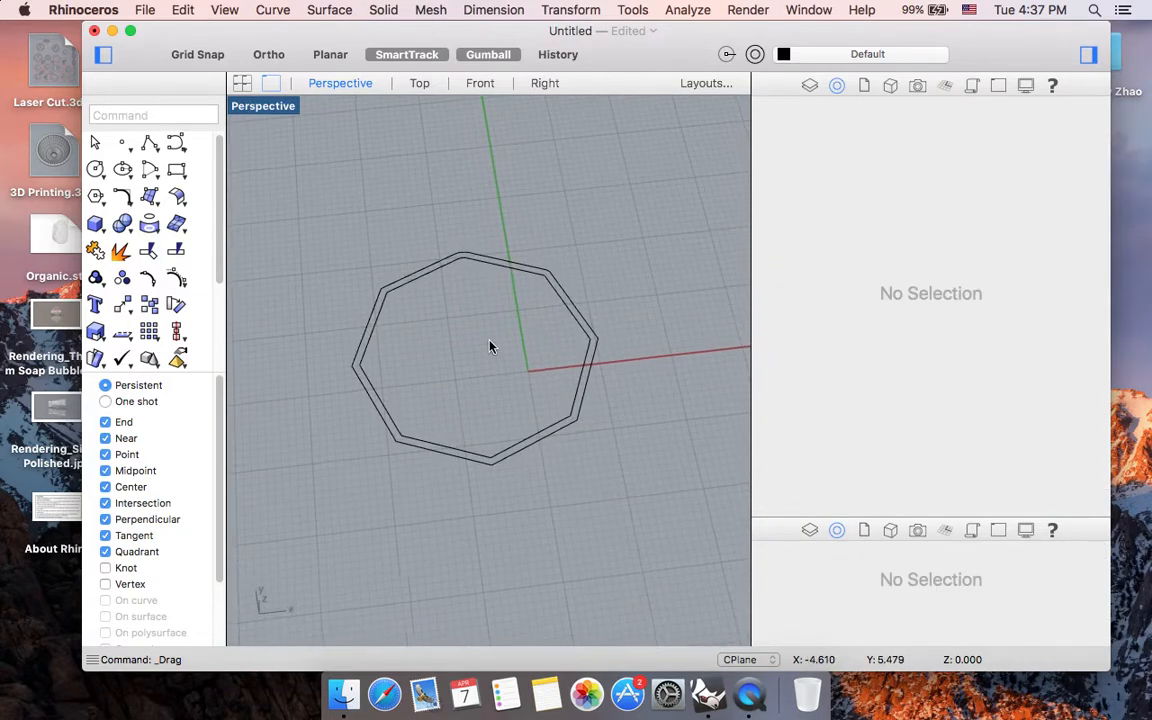
- Extrude the outer and inner octagons together upward with ExtrudeCrv as a solid about 22 units tall, with Both Sides turned off
scroll(491, 345, up, 3)
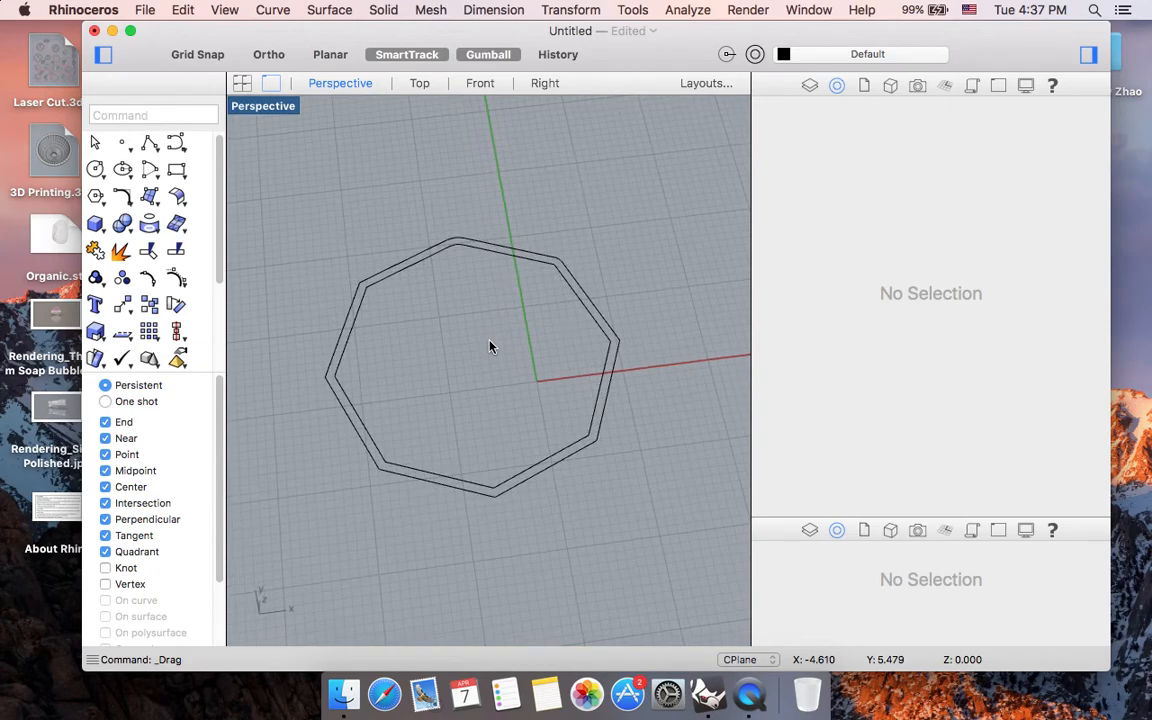
text(Ex)
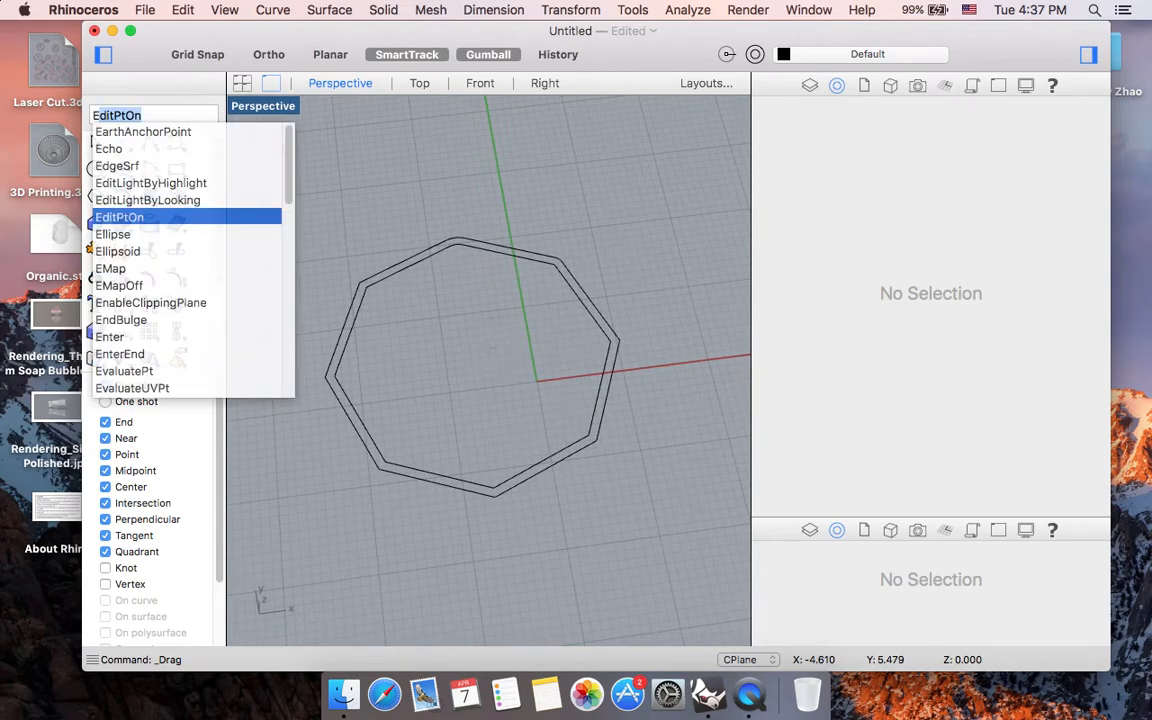
text(trud)
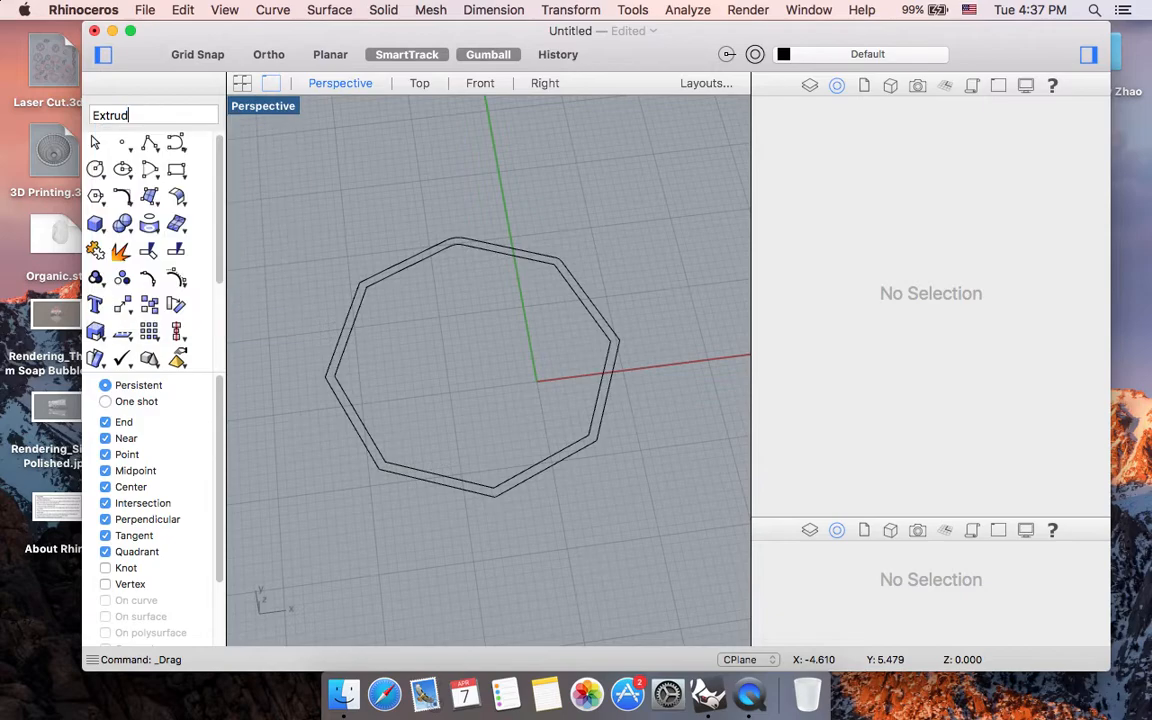
text(eCrv)
key(Return)
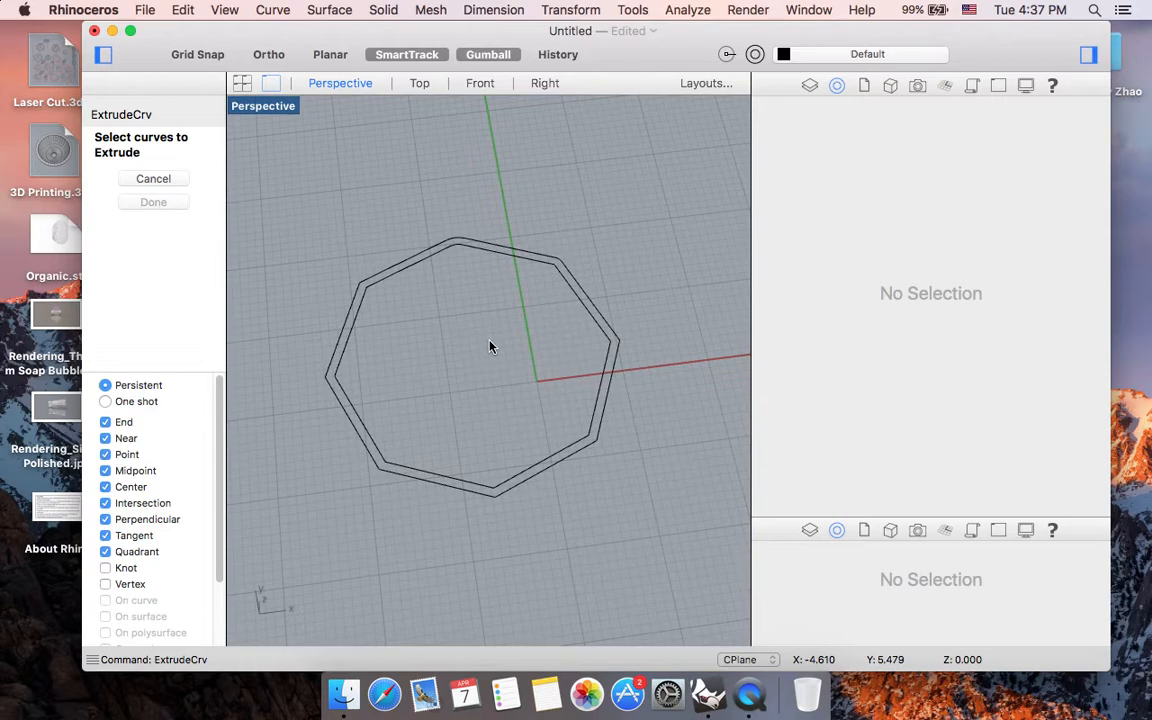
click(548, 474)
click(548, 474)
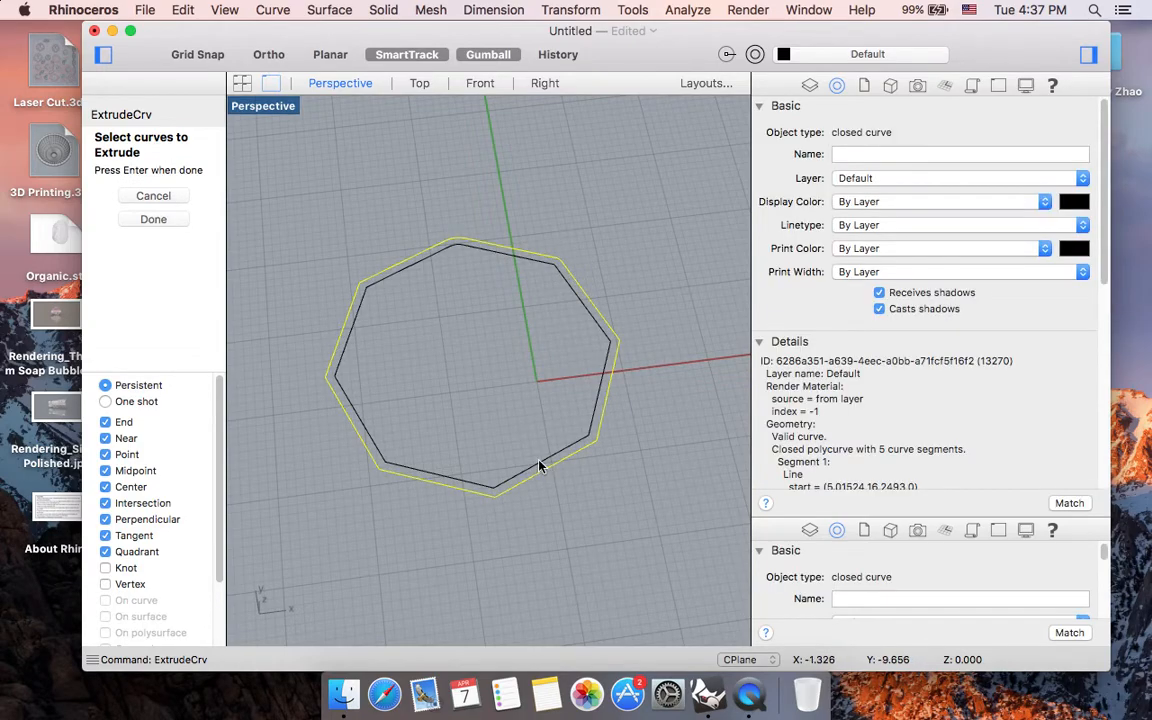
click(538, 466)
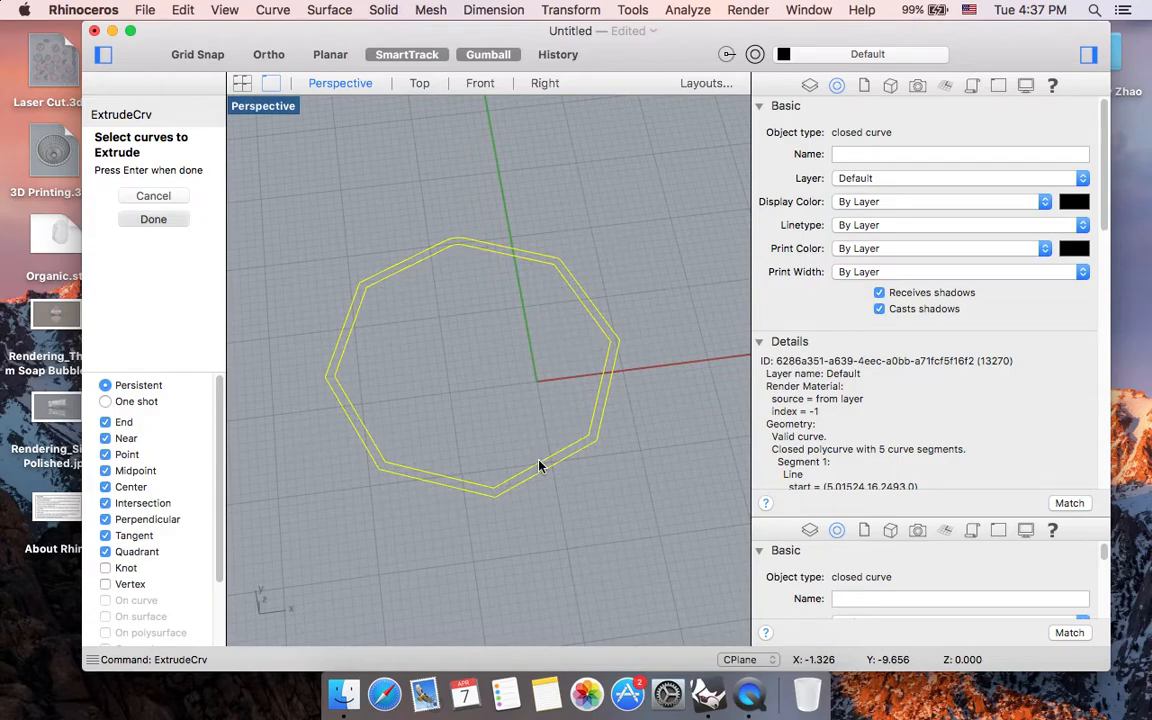
key(Return)
scroll(539, 462, down, 5)
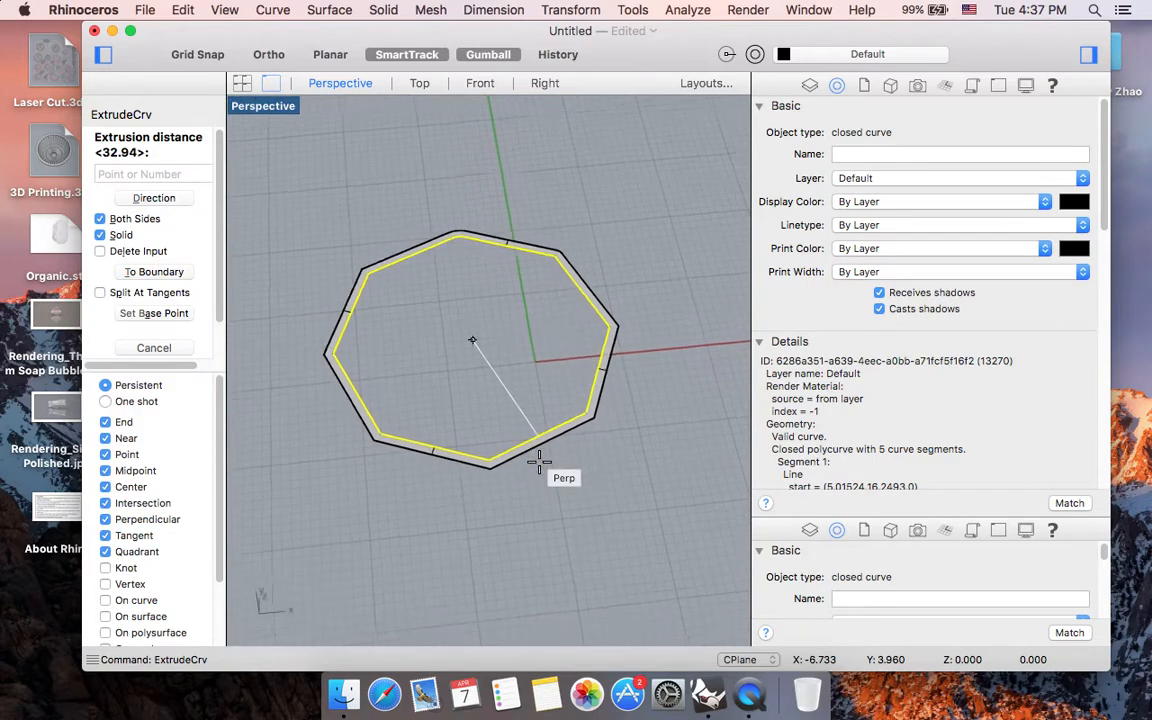
scroll(539, 462, down, 5)
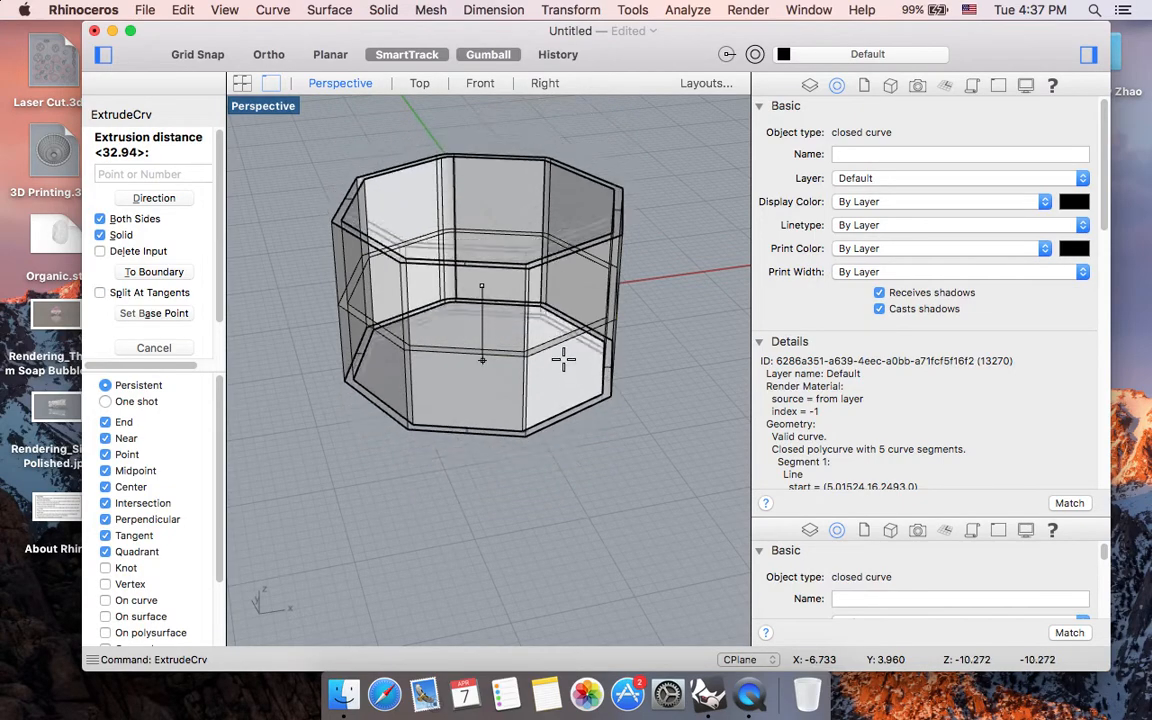
scroll(572, 375, up, 5)
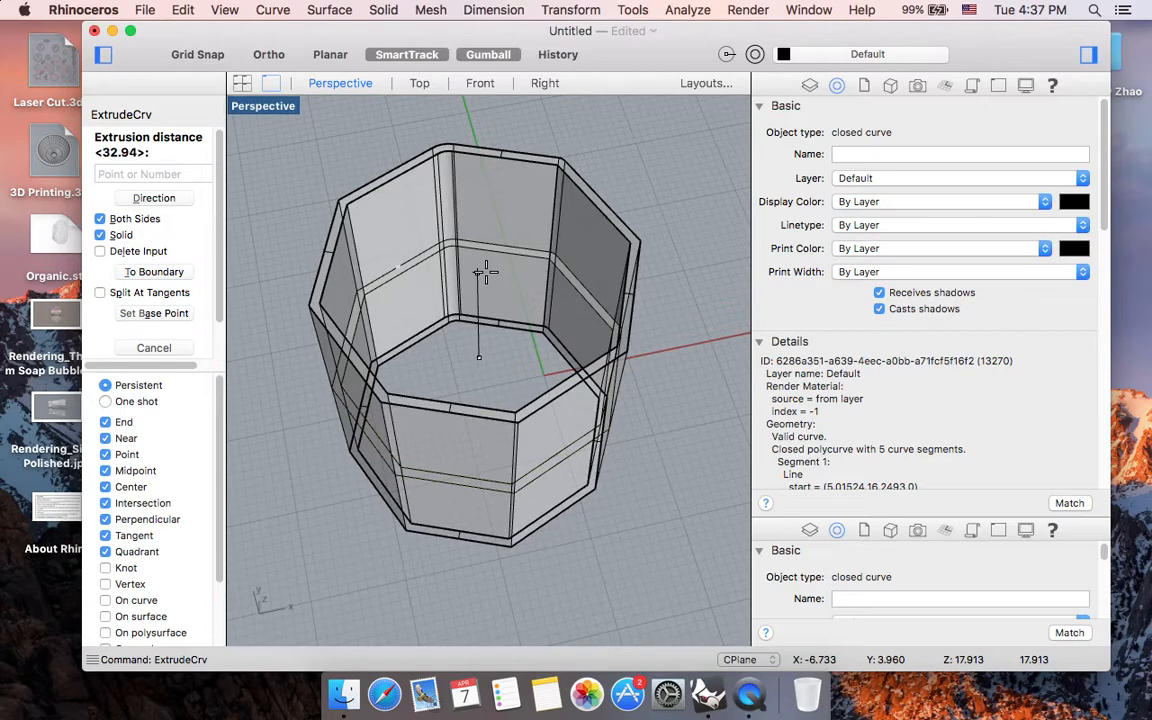
scroll(485, 272, down, 2)
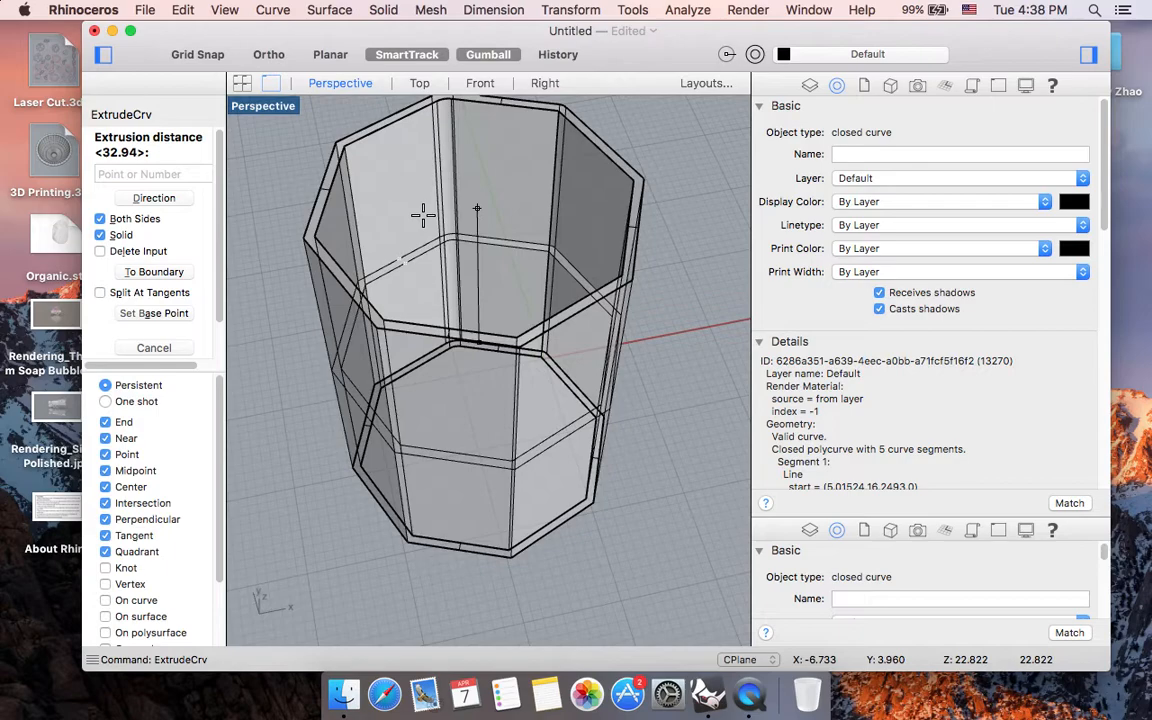
click(100, 219)
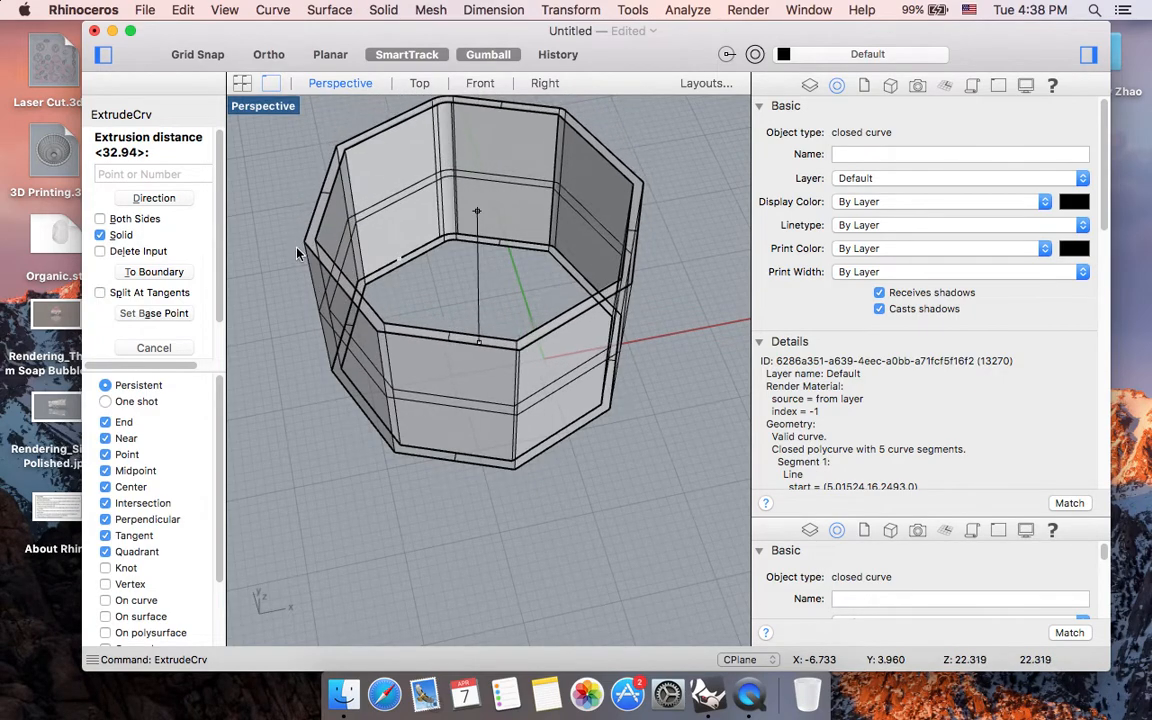
click(292, 253)
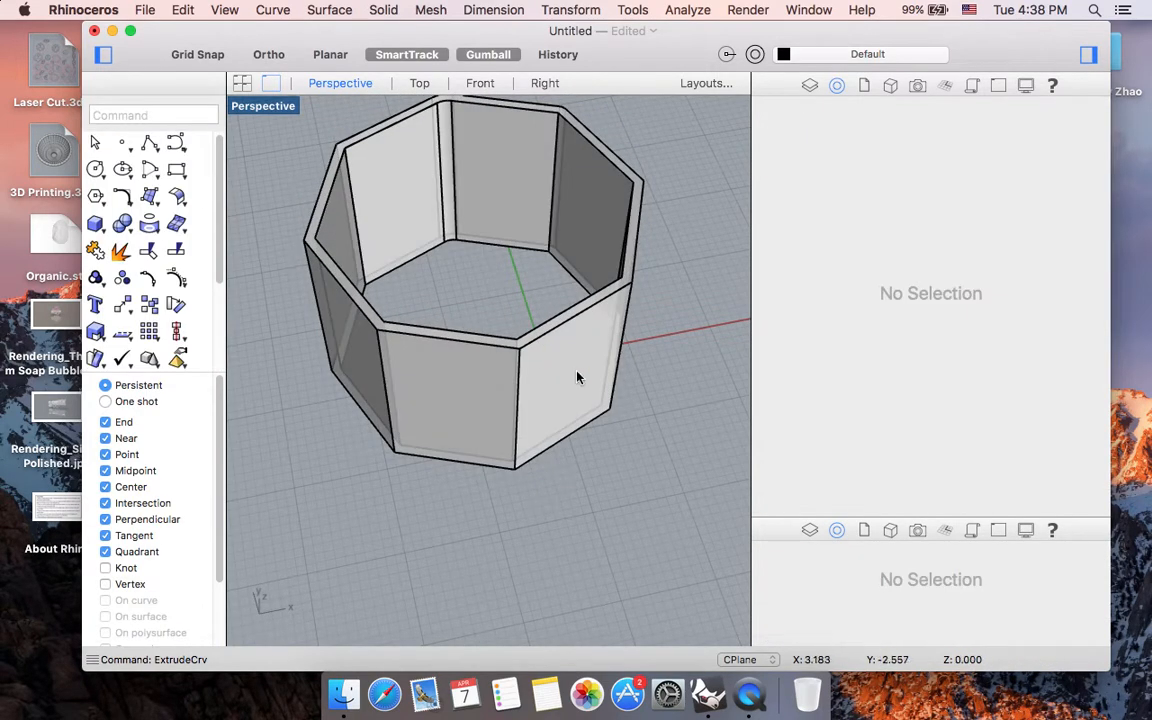
- Examine the extruded octagonal ring's walls, rim and open interior from above, from the side and from below
scroll(577, 377, up, 3)
scroll(577, 377, down, 5)
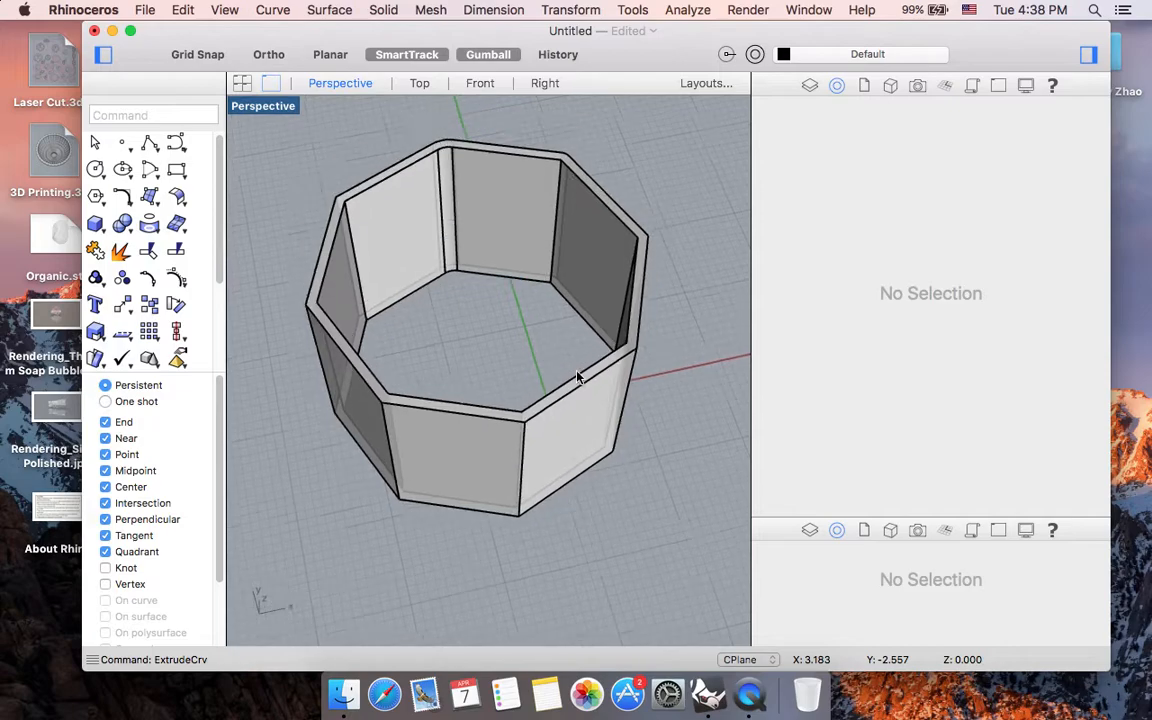
scroll(577, 377, up, 5)
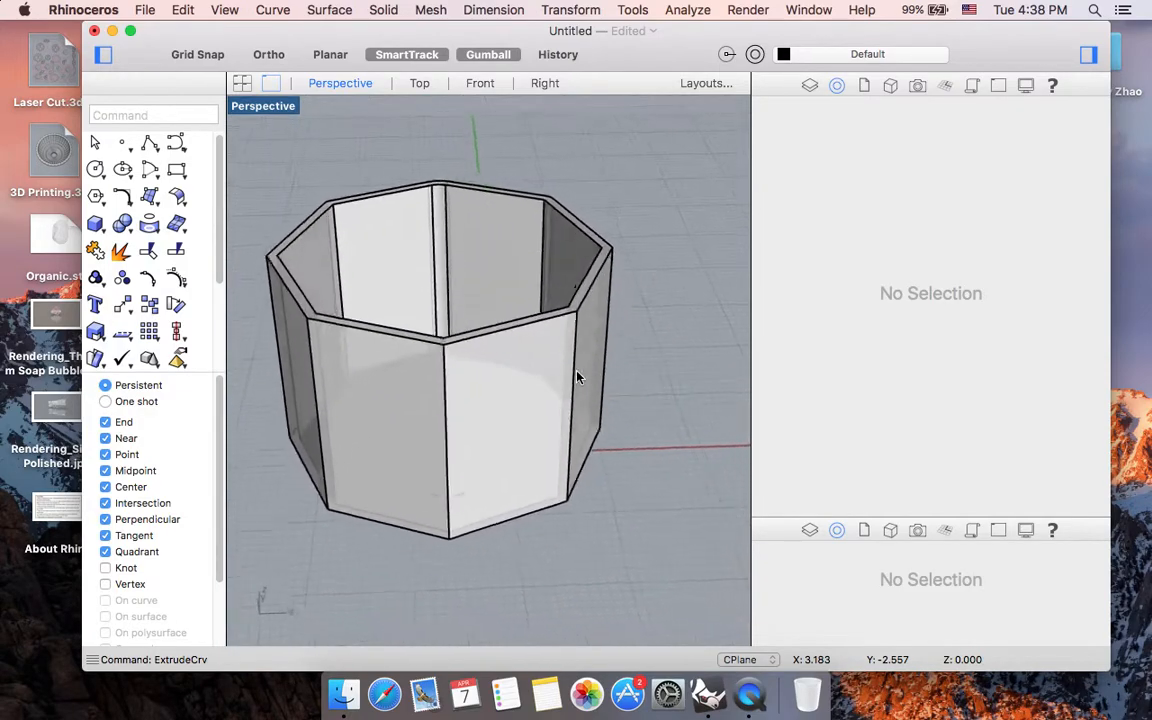
scroll(577, 377, down, 5)
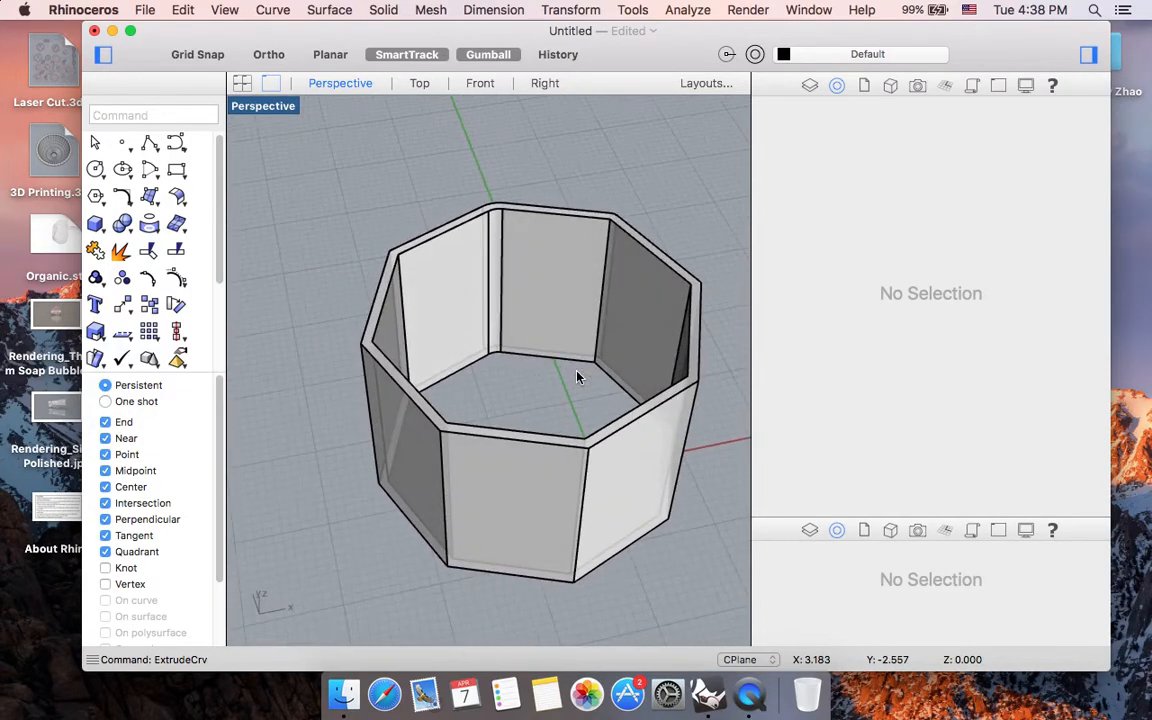
scroll(577, 377, down, 10)
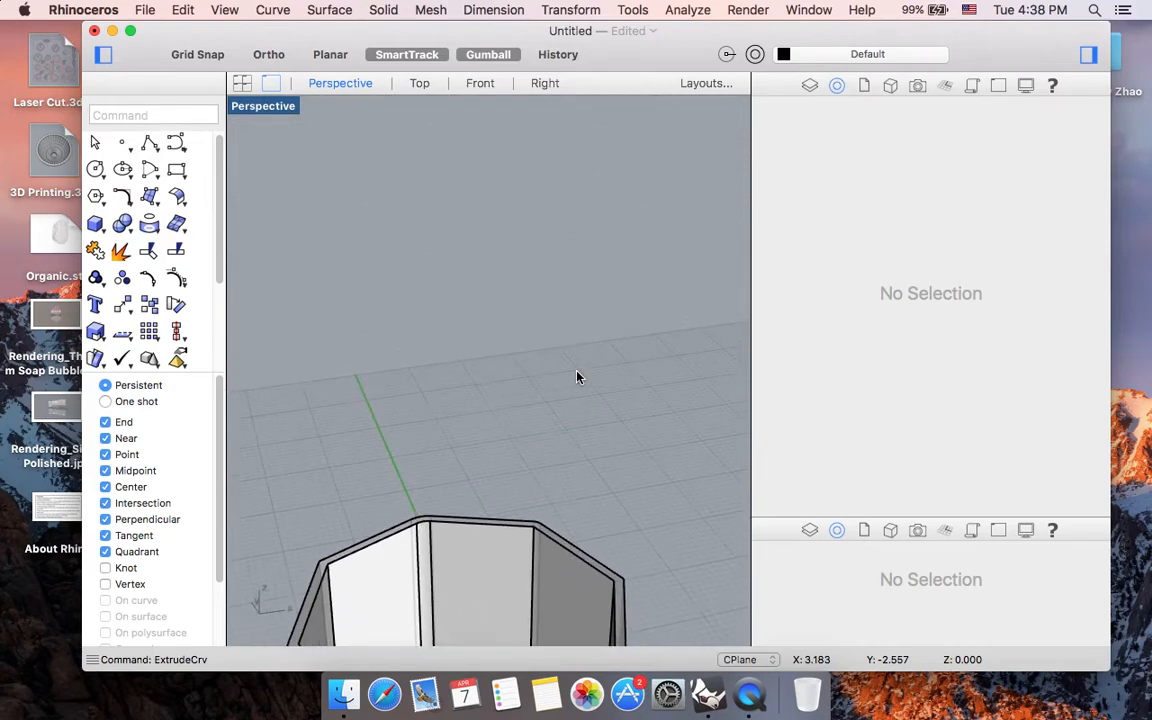
scroll(577, 377, down, 5)
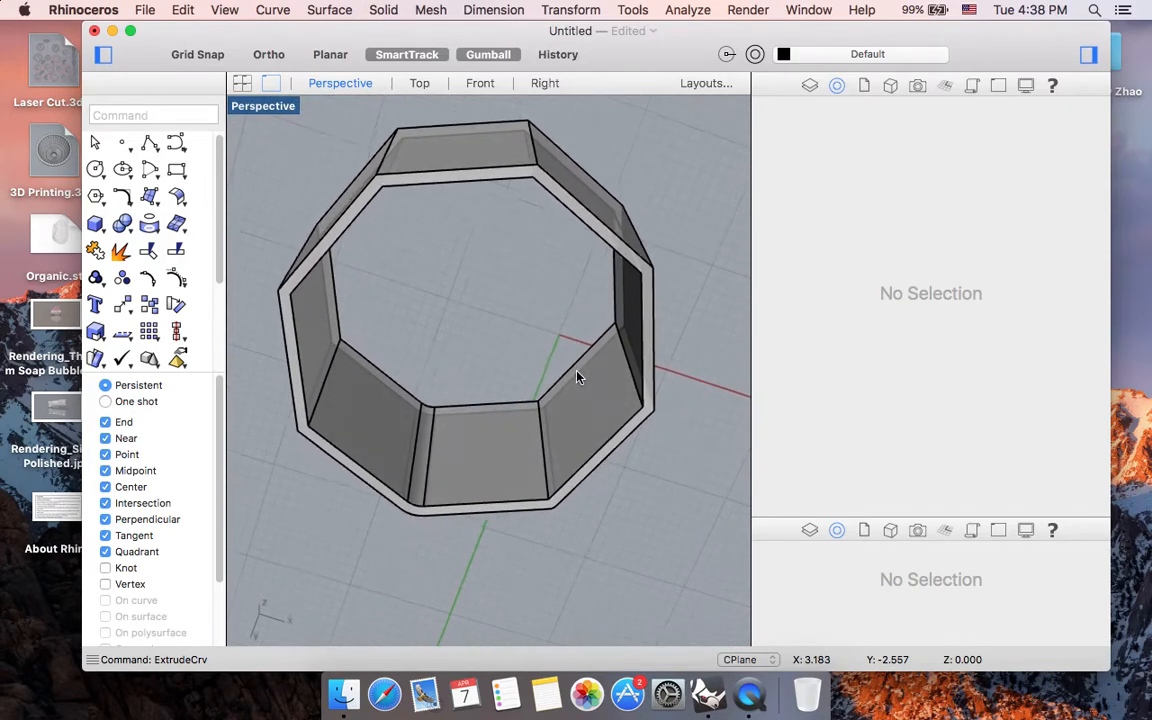
scroll(577, 377, up, 10)
scroll(577, 377, up, 10)
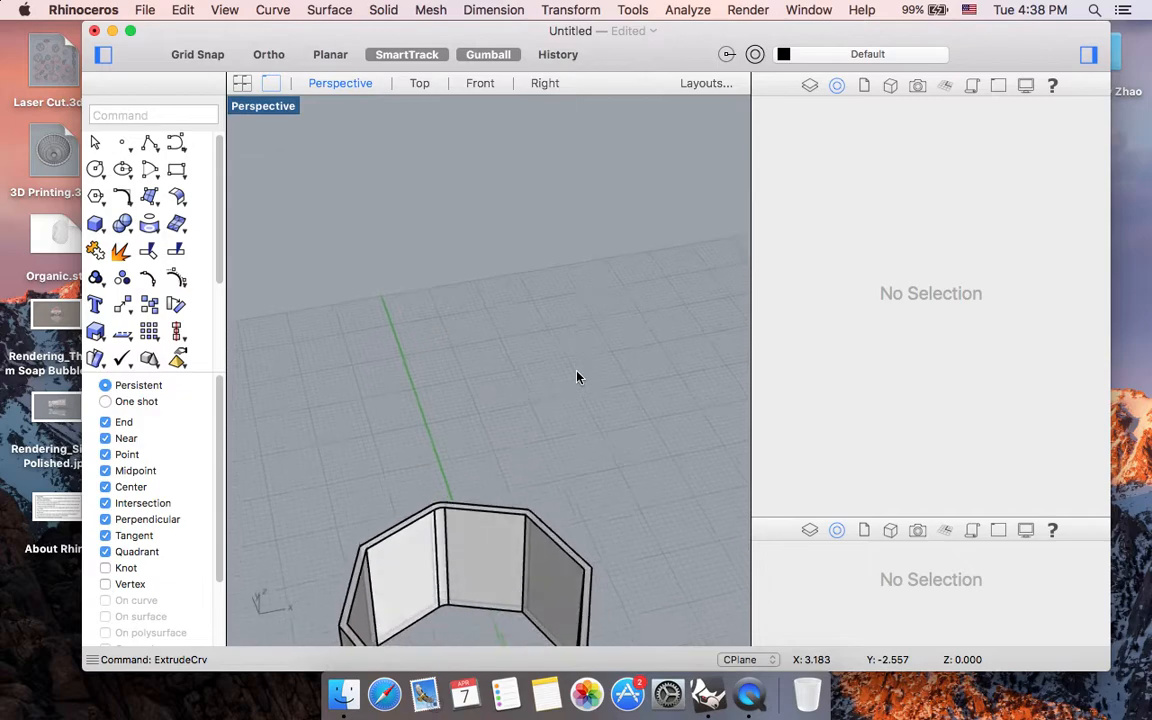
scroll(501, 386, up, 5)
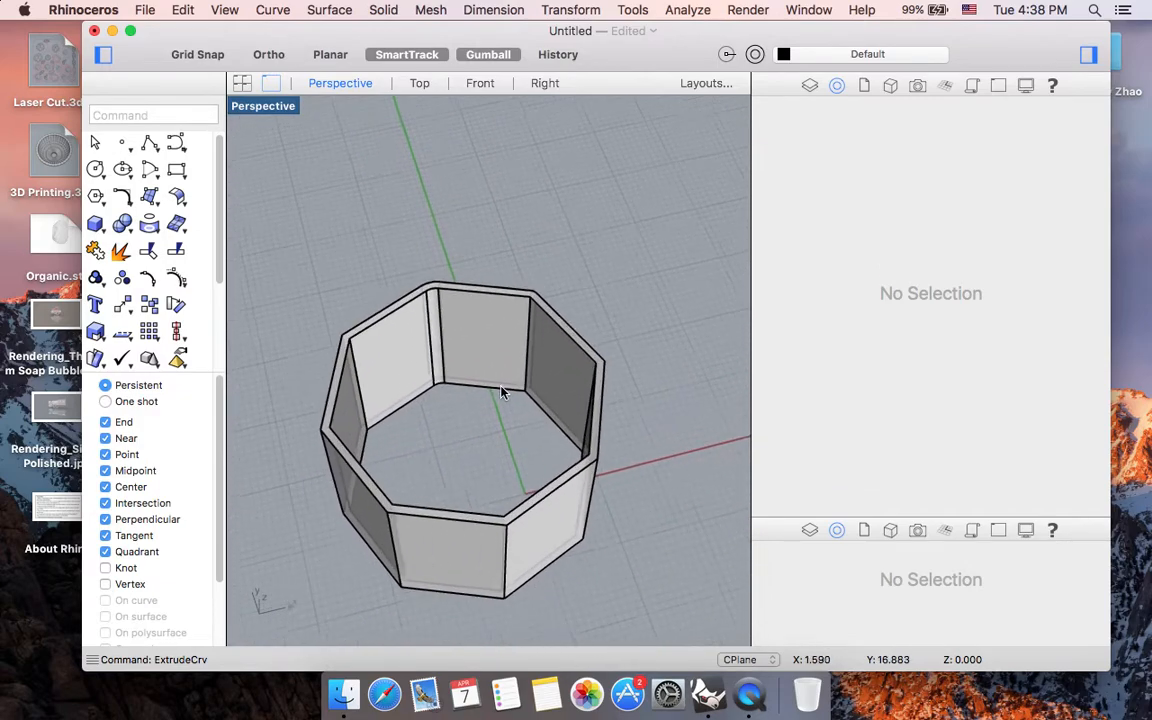
shift+scroll(501, 386, down, 5)
scroll(501, 392, up, 10)
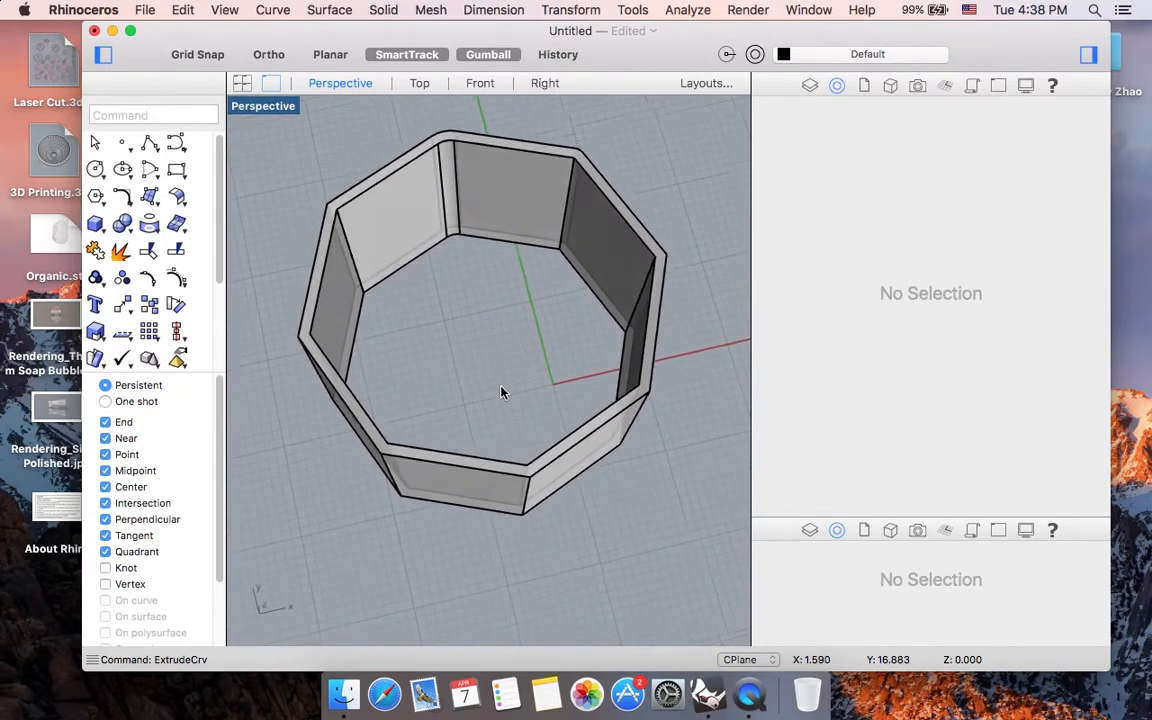
scroll(501, 392, down, 8)
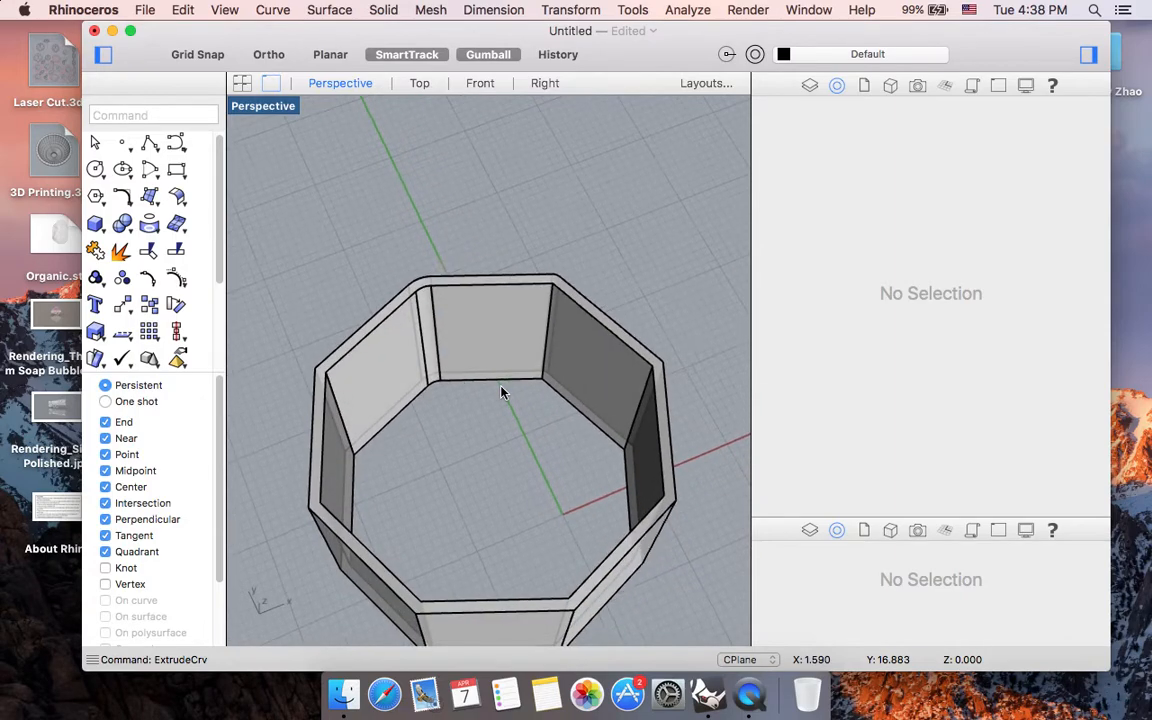
scroll(501, 392, down, 2)
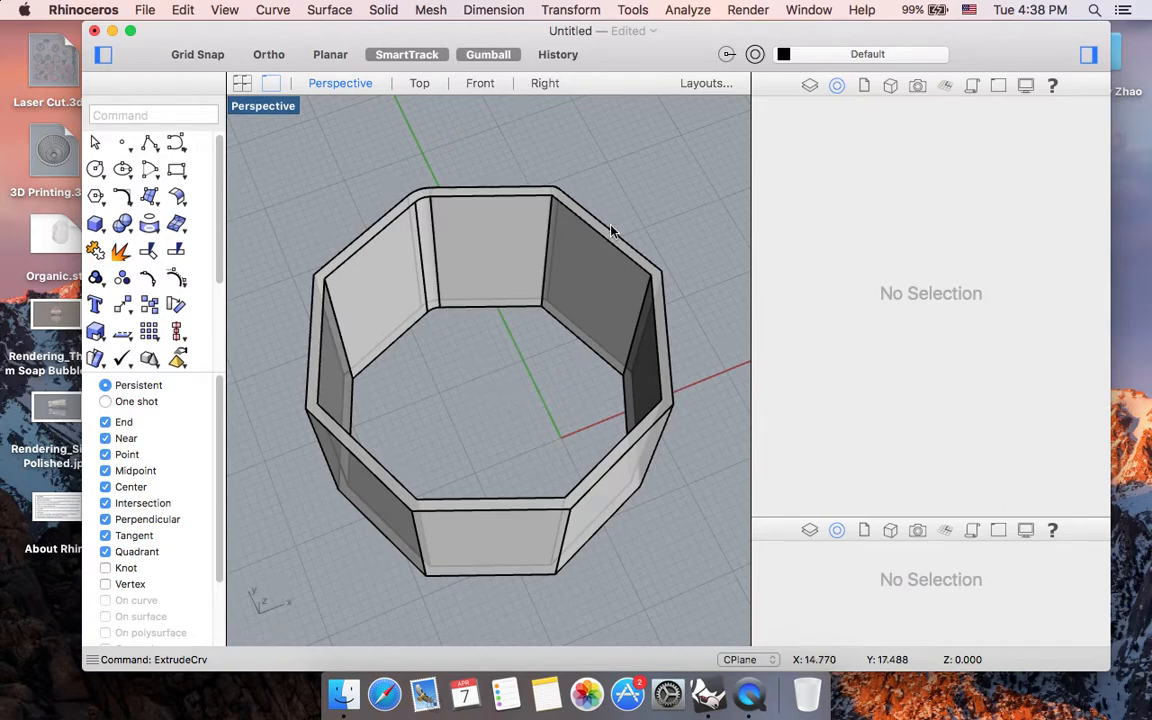
scroll(515, 501, down, 5)
scroll(515, 501, up, 5)
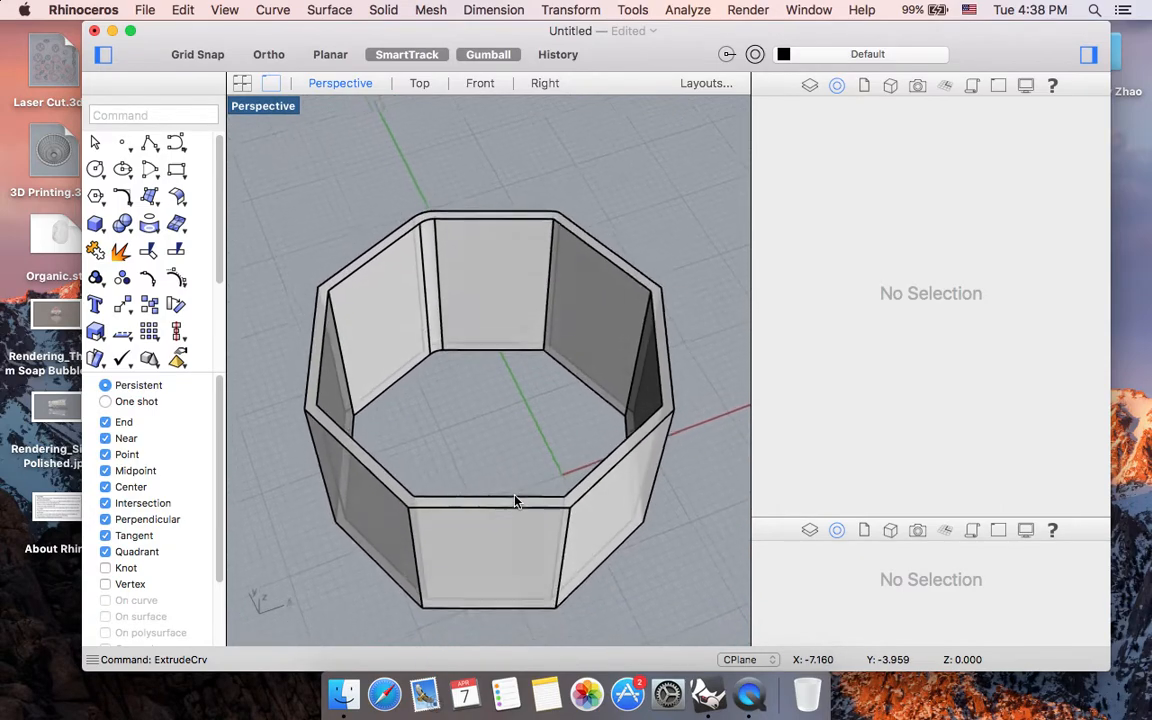
scroll(515, 501, up, 1)
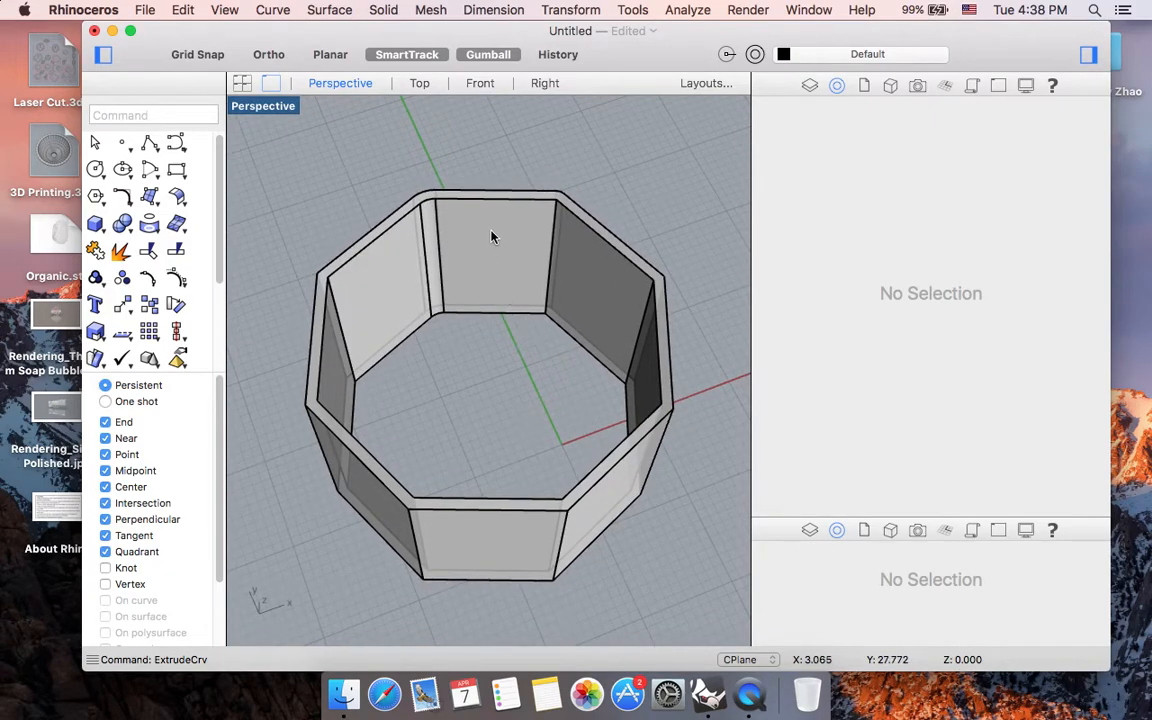
scroll(491, 237, down, 5)
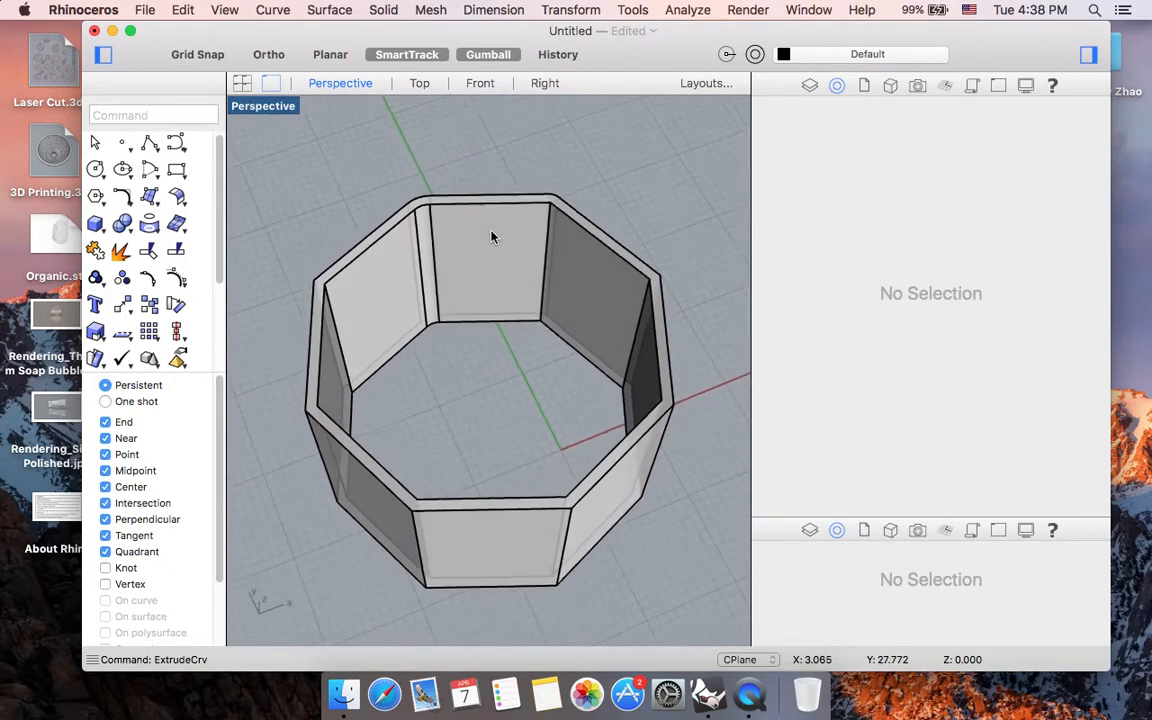
- Switch the Perspective viewport's display mode to Rendered
scroll(491, 236, up, 5)
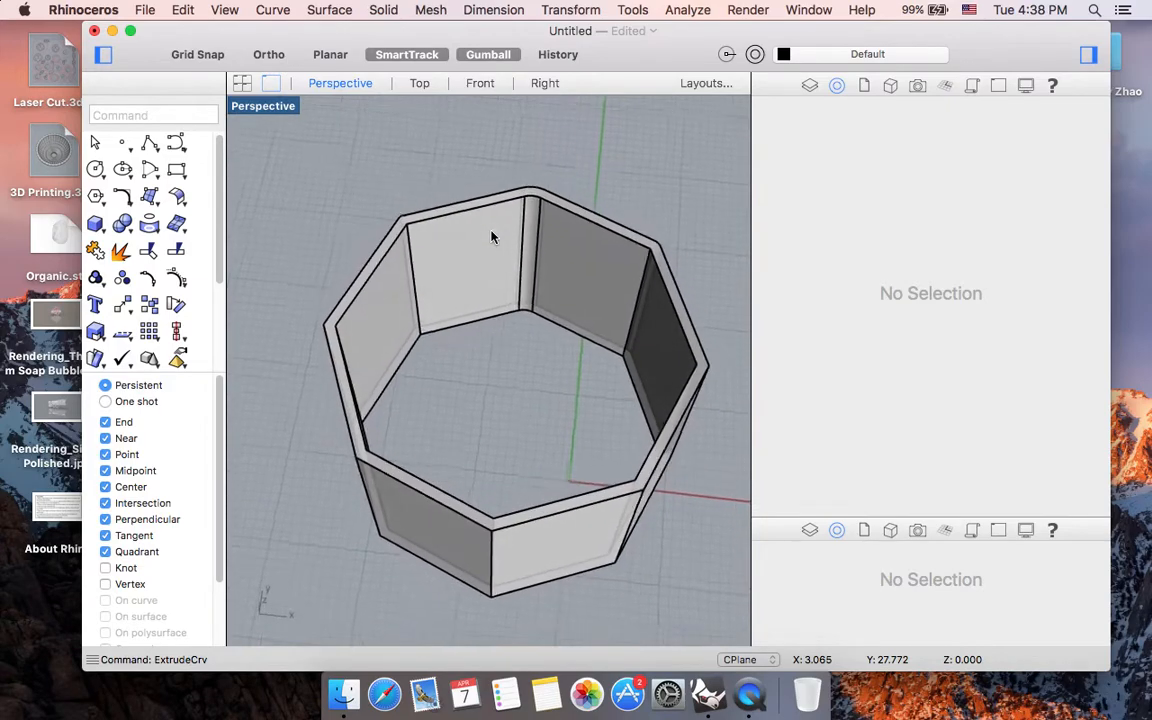
click(246, 105)
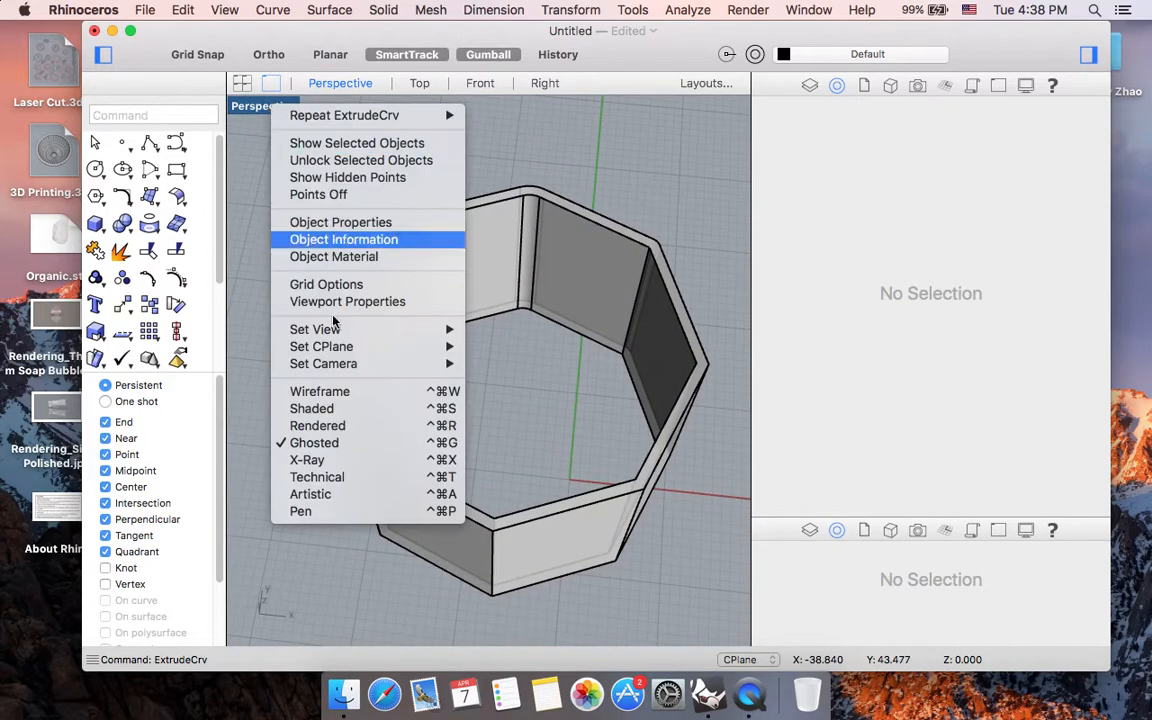
click(348, 426)
- Examine the rendered octagonal ring's shading on its rim, outer faces and inner walls from higher, lower and rotated viewing angles
scroll(559, 430, down, 5)
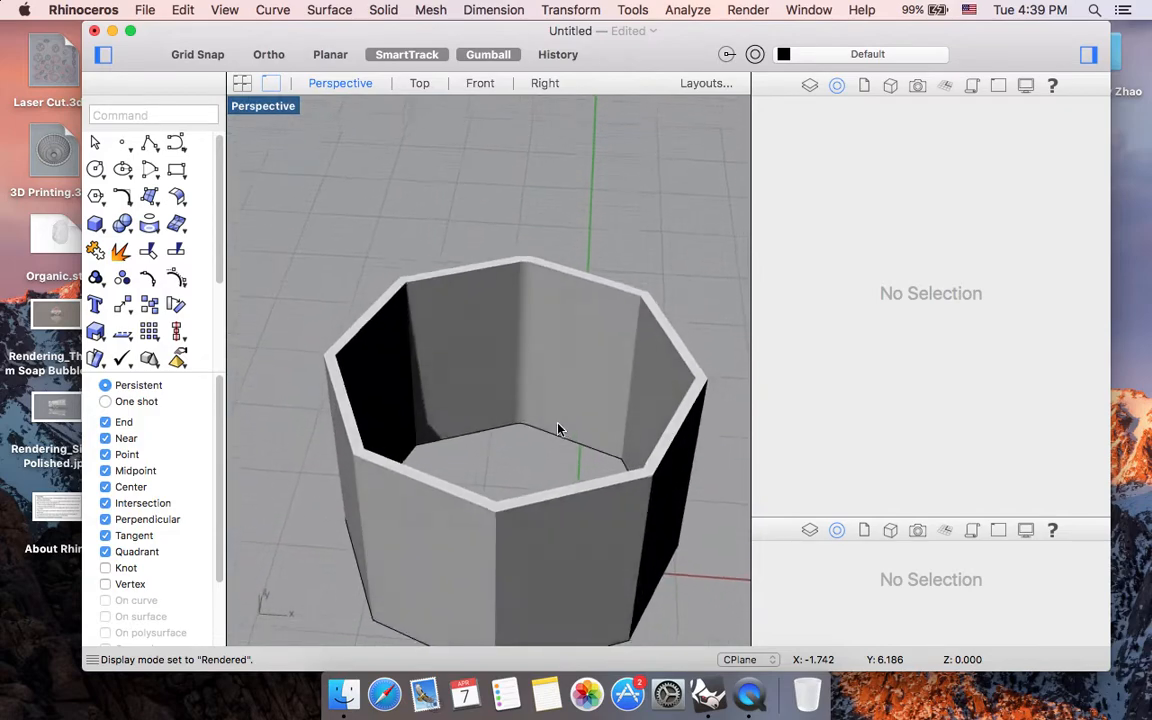
scroll(559, 430, up, 8)
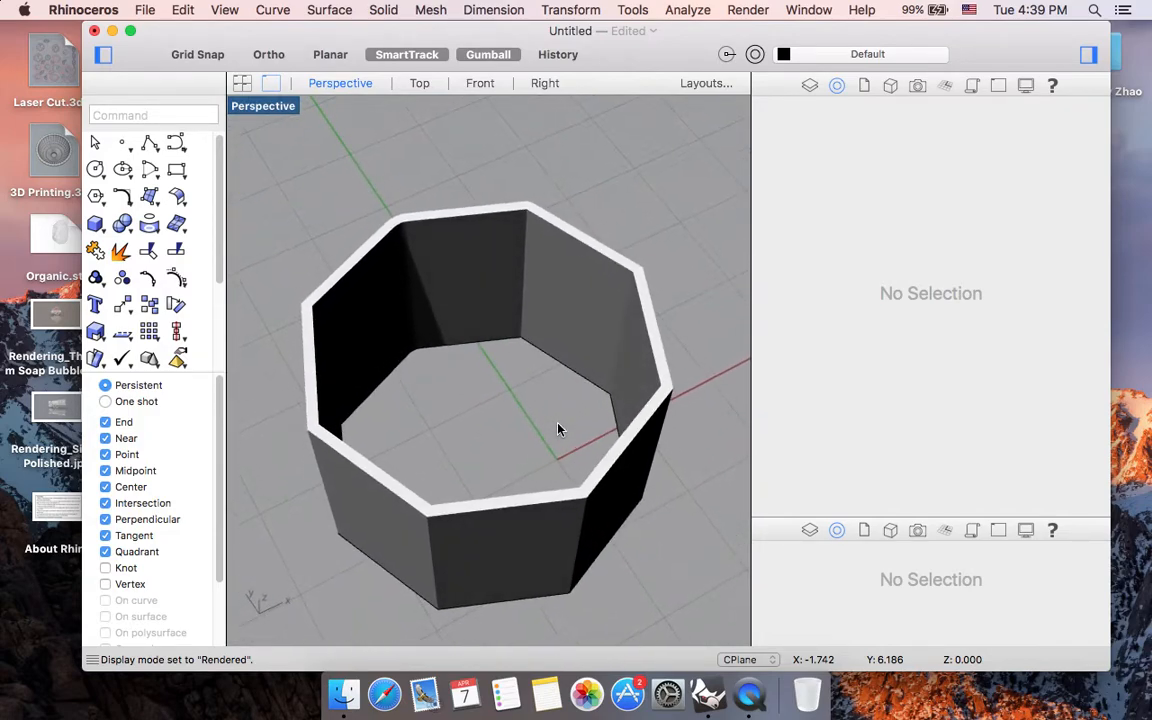
scroll(559, 430, down, 8)
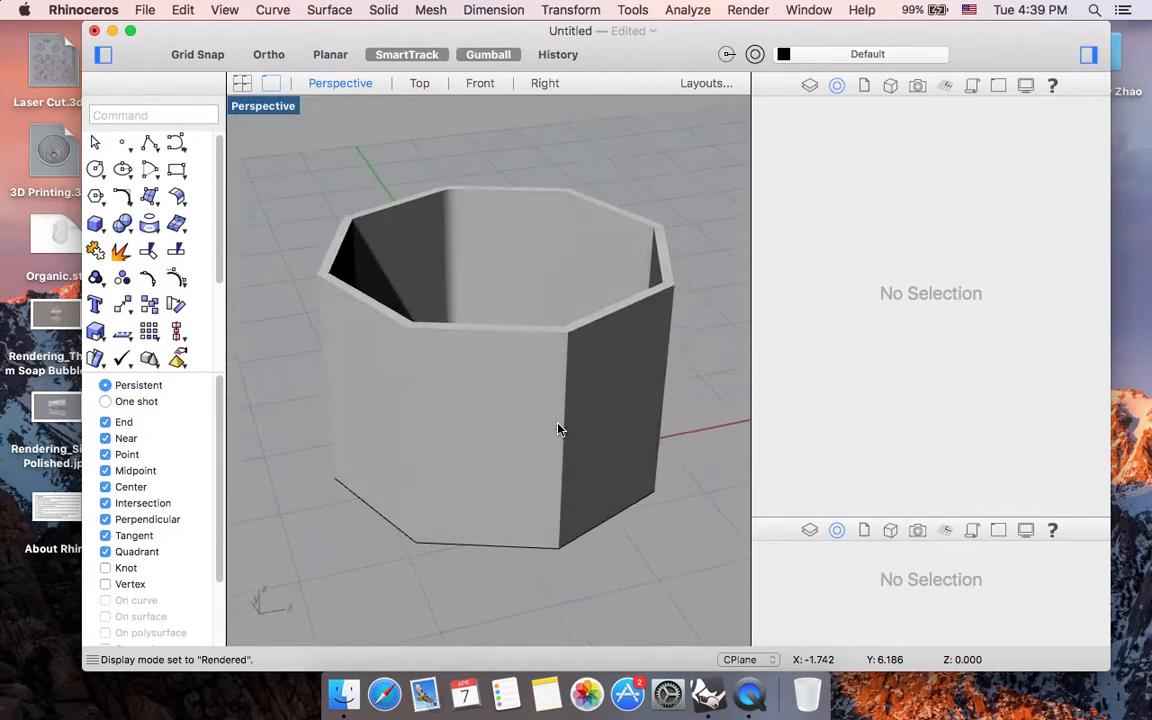
scroll(559, 430, up, 6)
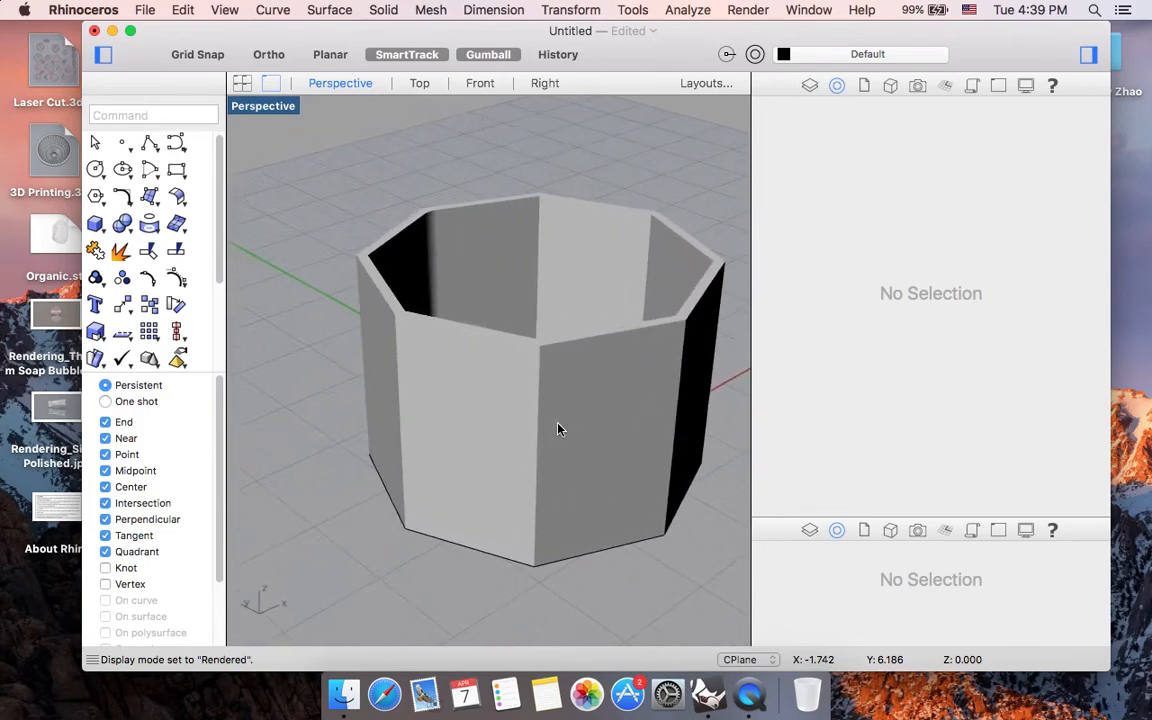
scroll(559, 430, right, 7)
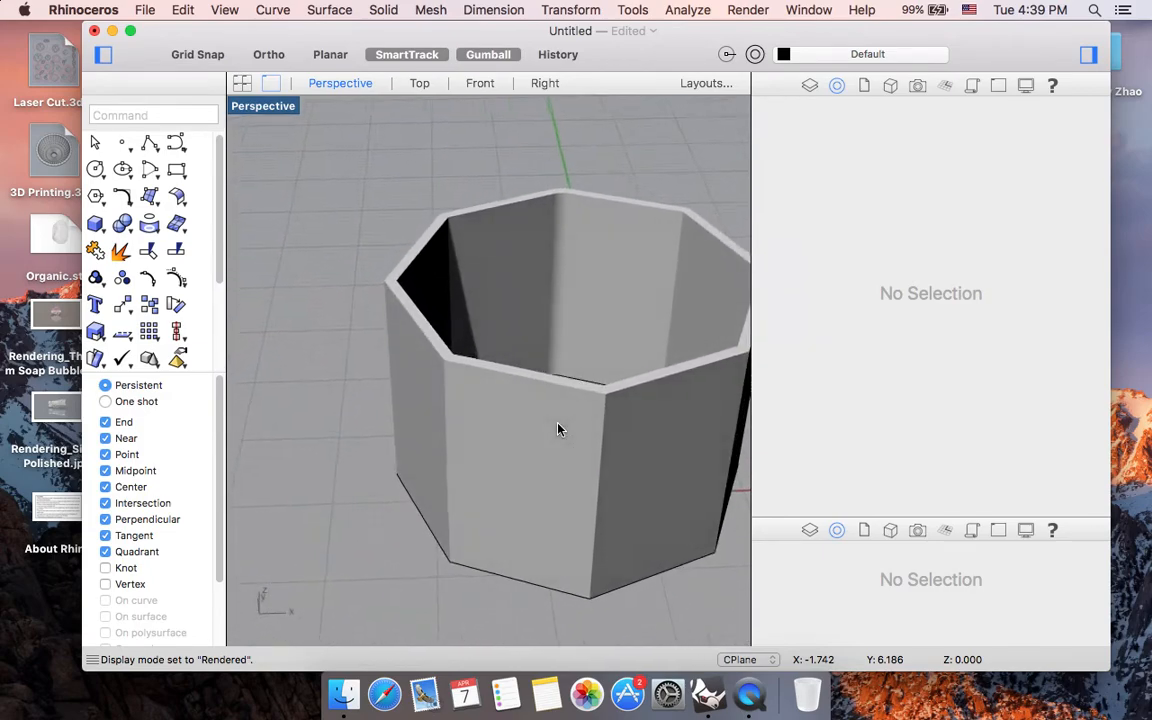
scroll(559, 430, up, 5)
scroll(559, 430, down, 3)
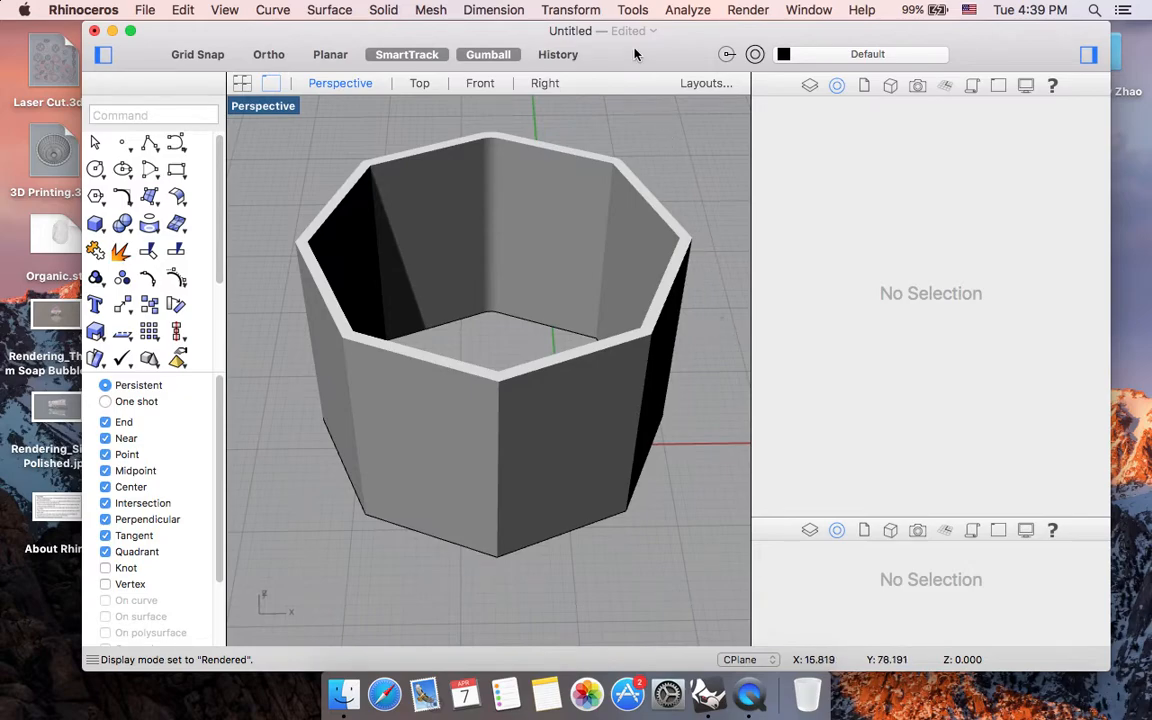
drag(640, 32, 640, 58)
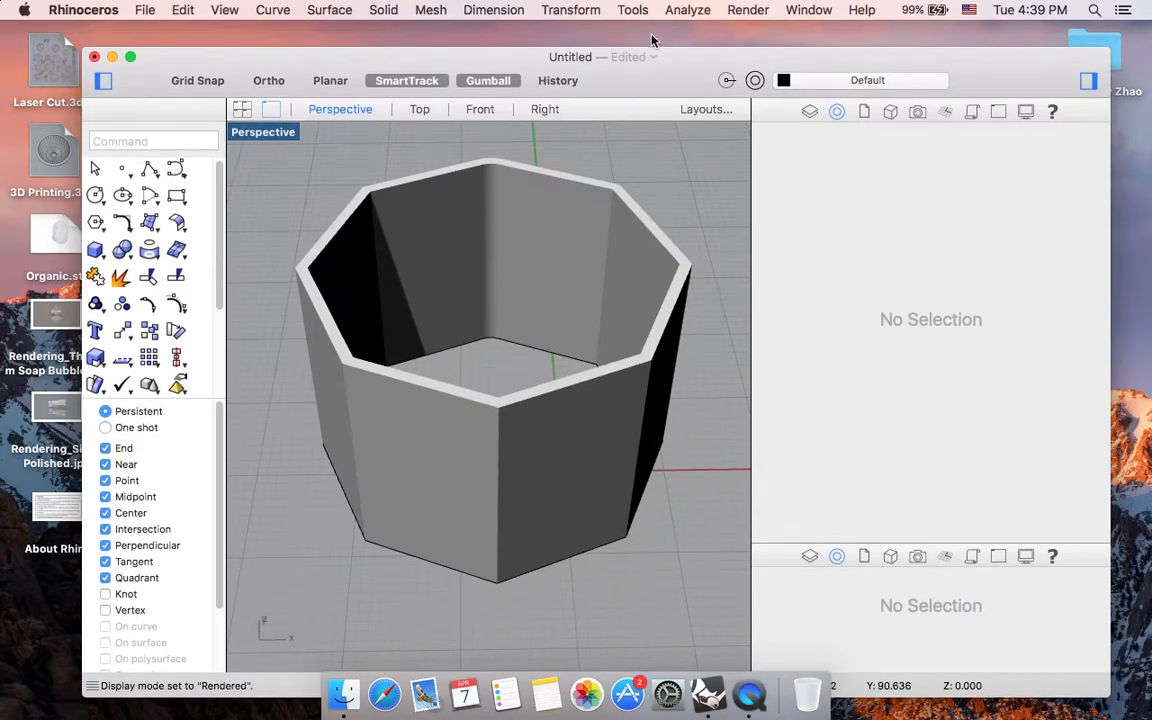